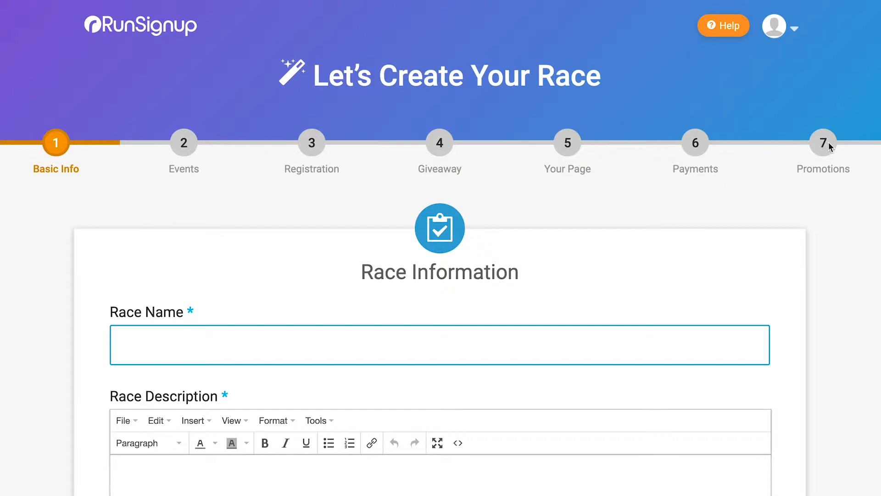
scroll(829, 238, down, 7)
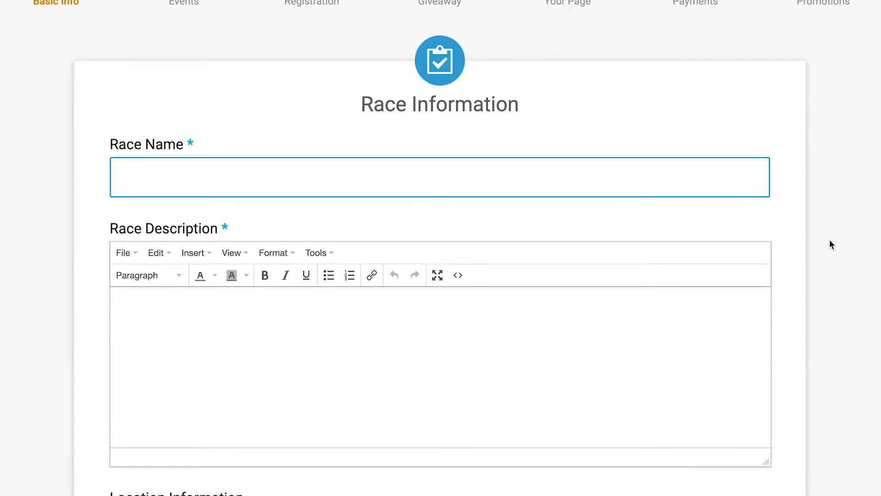
scroll(829, 241, down, 6)
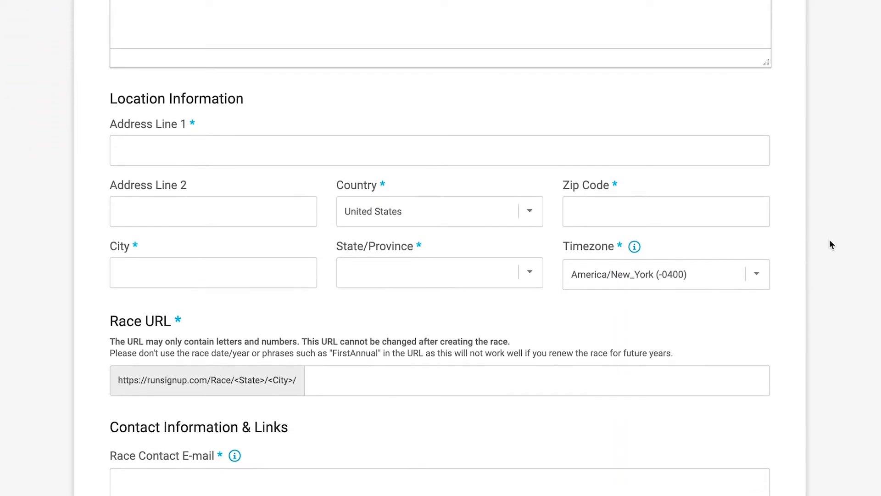
scroll(831, 244, down, 5)
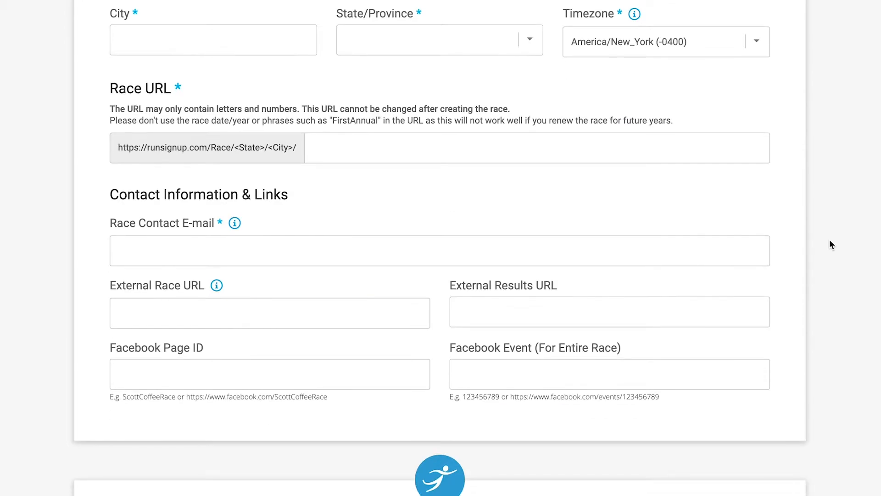
scroll(831, 245, down, 9)
scroll(831, 245, down, 14)
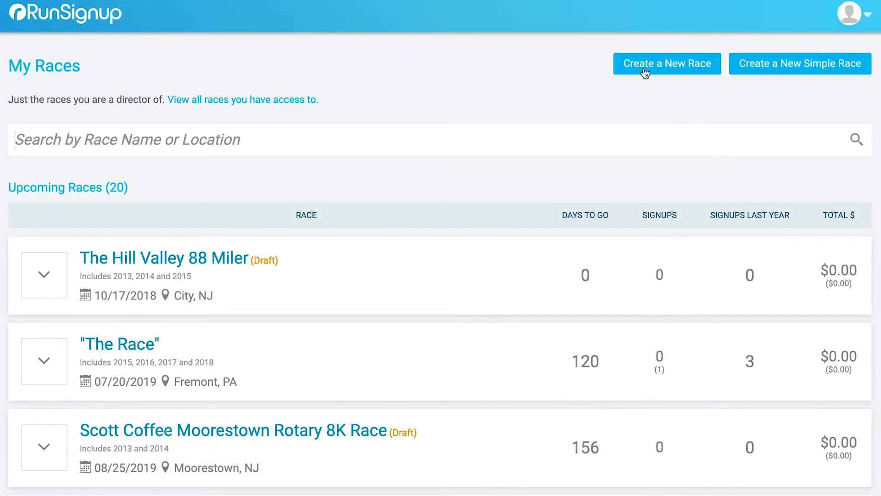
click(642, 63)
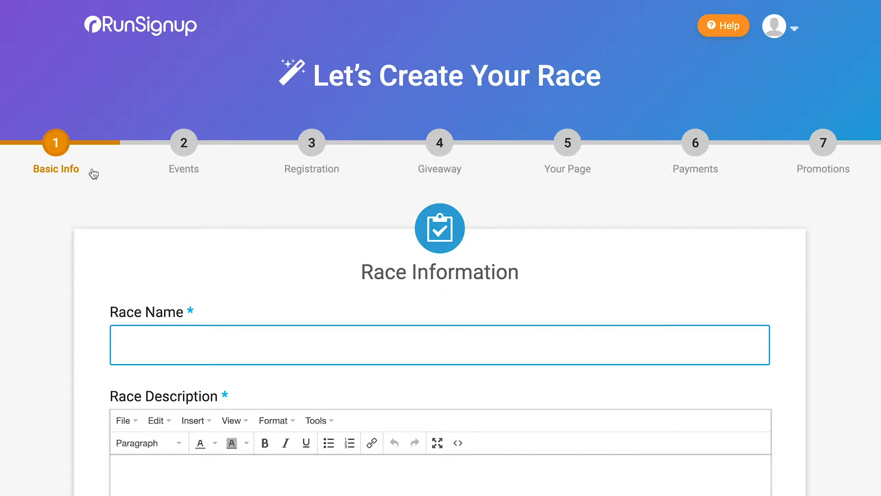
scroll(91, 174, down, 3)
Step: Name the race 'The Run Around Sioux Falls' with description 'This is a race that takes place around Sioux Falls, SD'
click(166, 233)
text(The Run Around Sioux Fall)
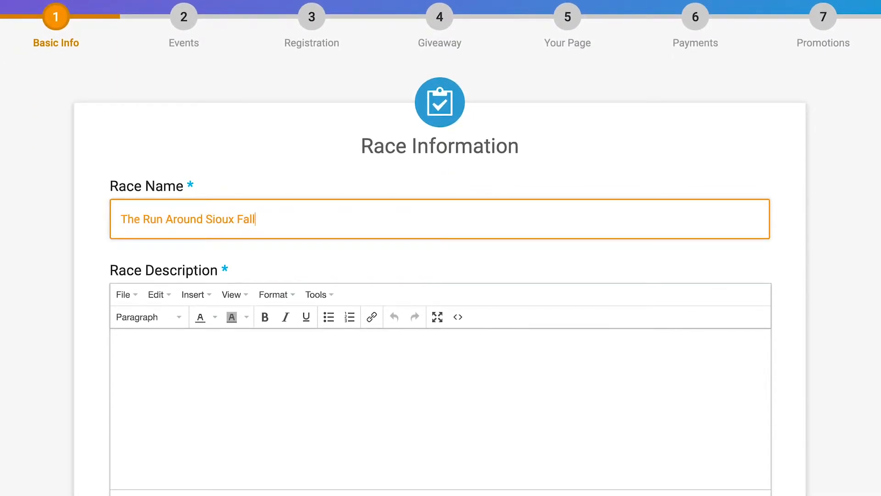
text(s)
scroll(170, 230, down, 3)
click(169, 230)
text(This is a race that takes place around Sioux Falls, SD)
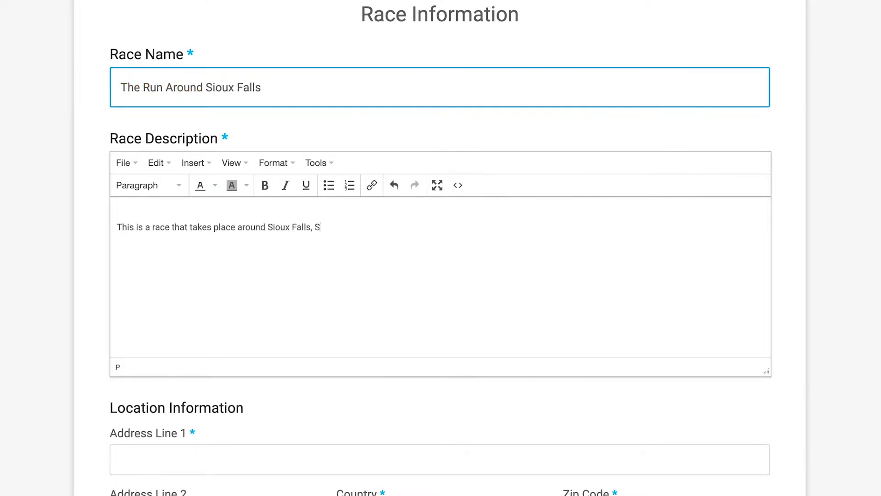
scroll(441, 247, down, 7)
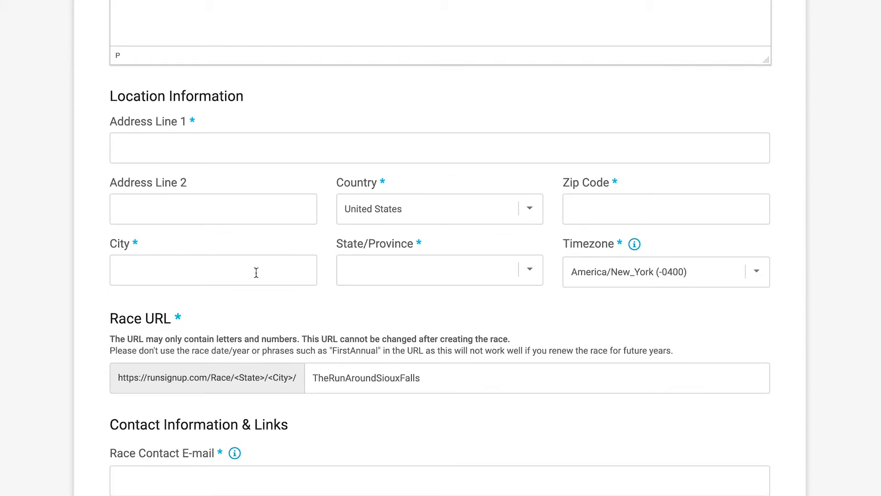
Step: Fill in the race's street address and zip code, city Sioux Falls, and state SD - South Dakota
click(296, 153)
click(581, 205)
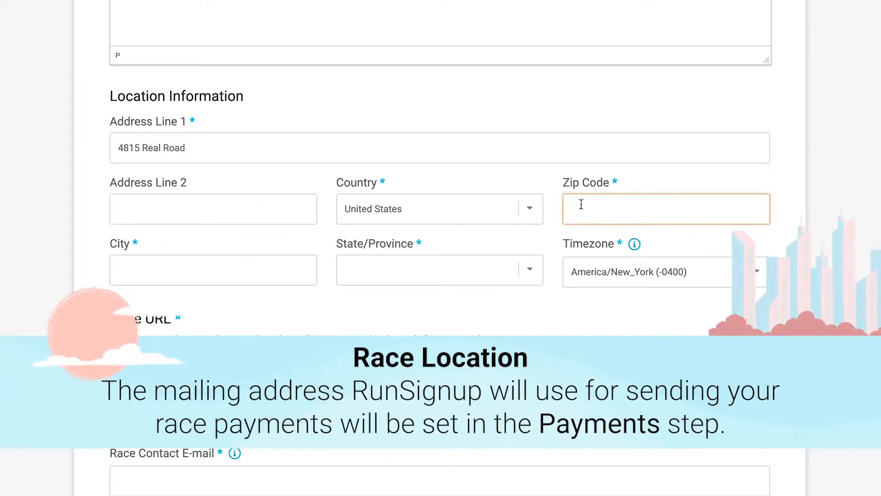
text(57101)
click(281, 270)
text(Sioux Falls)
click(463, 278)
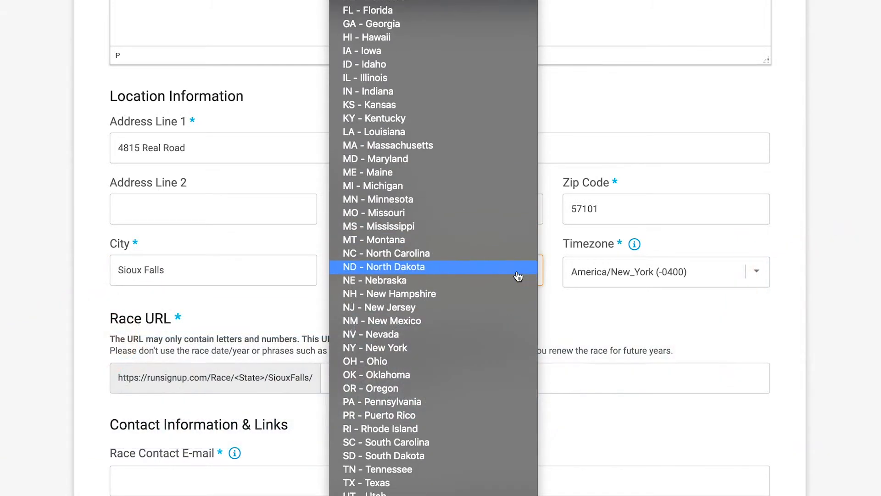
scroll(517, 276, down, 2)
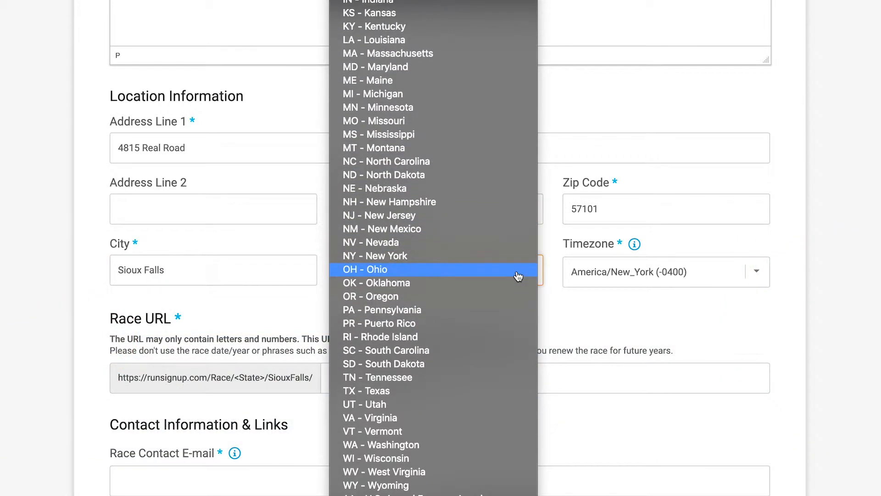
click(437, 362)
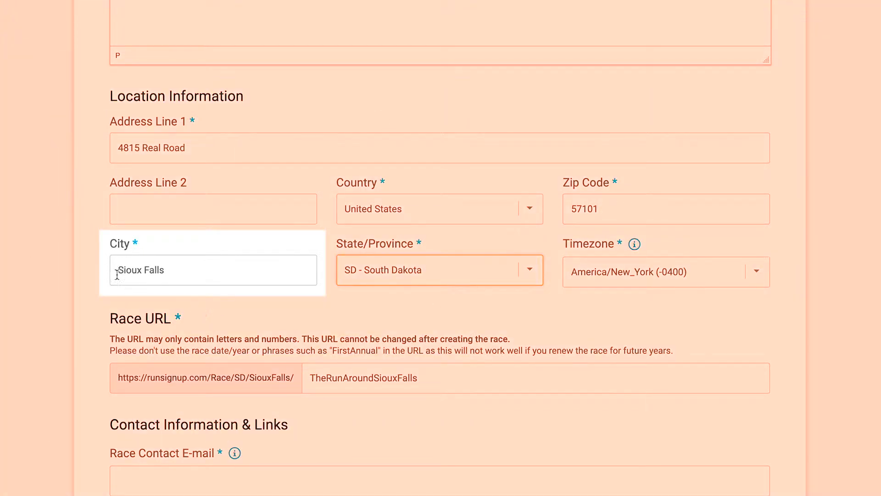
Step: Re-edit the city name so the Race URL refreshes to TheRunAroundSiouxFalls
drag(178, 274, 101, 264)
click(97, 269)
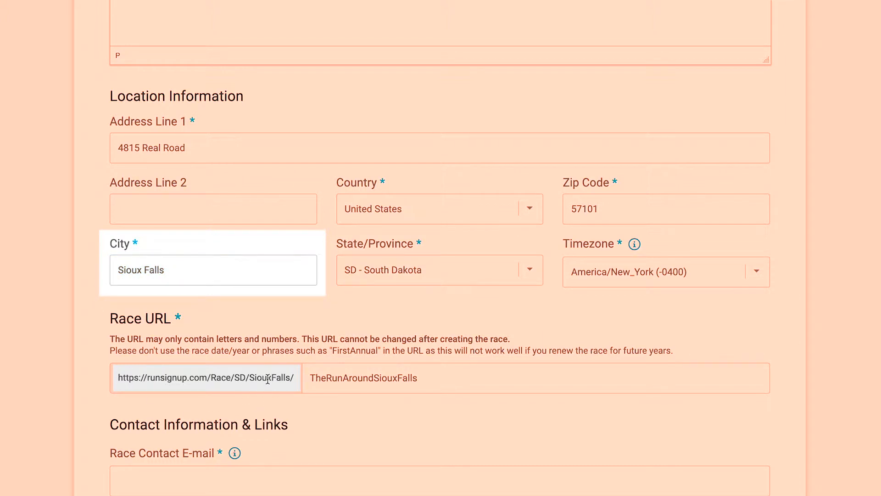
click(178, 271)
key(BackSpace)
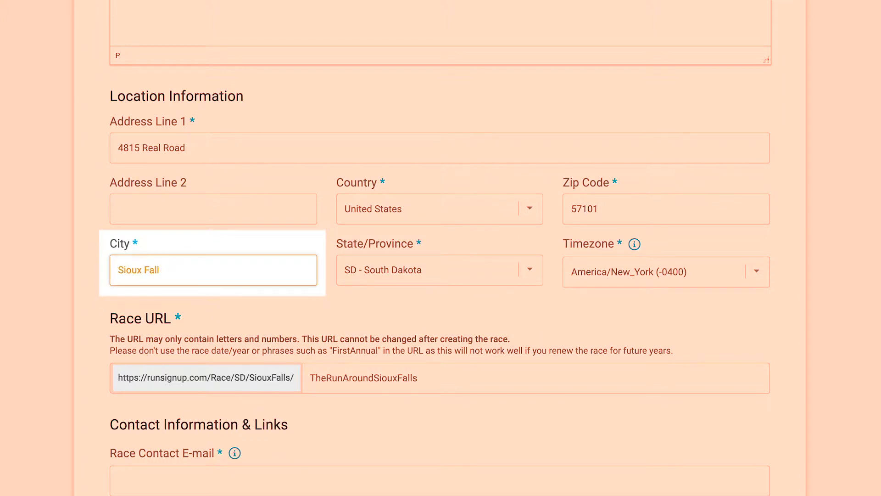
click(200, 293)
click(211, 267)
text(ls)
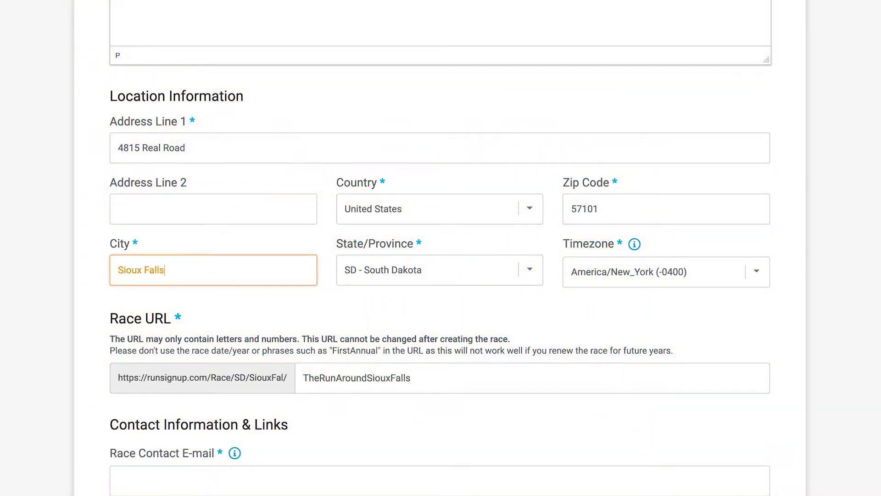
click(261, 313)
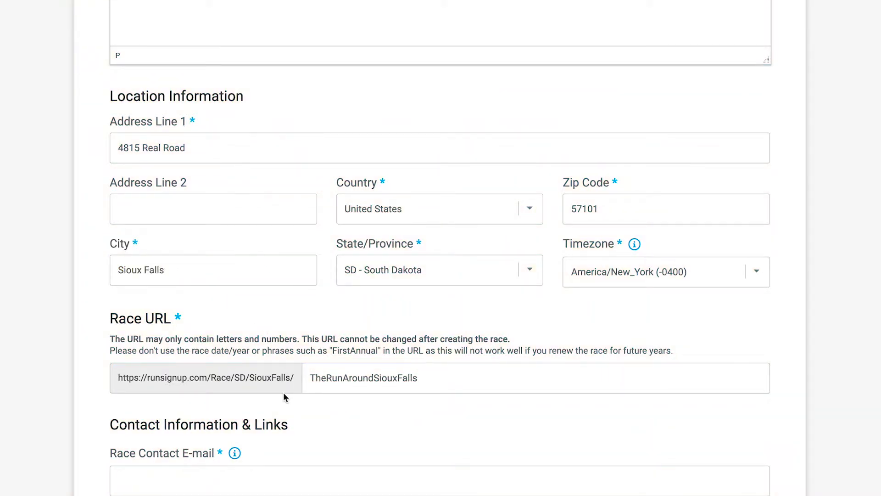
scroll(283, 392, down, 3)
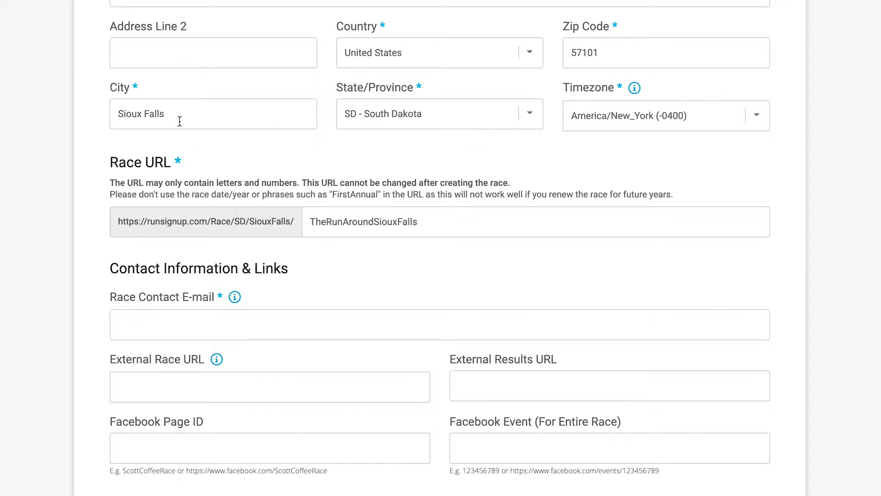
drag(460, 222, 314, 209)
click(412, 260)
scroll(376, 207, up, 2)
scroll(375, 210, up, 10)
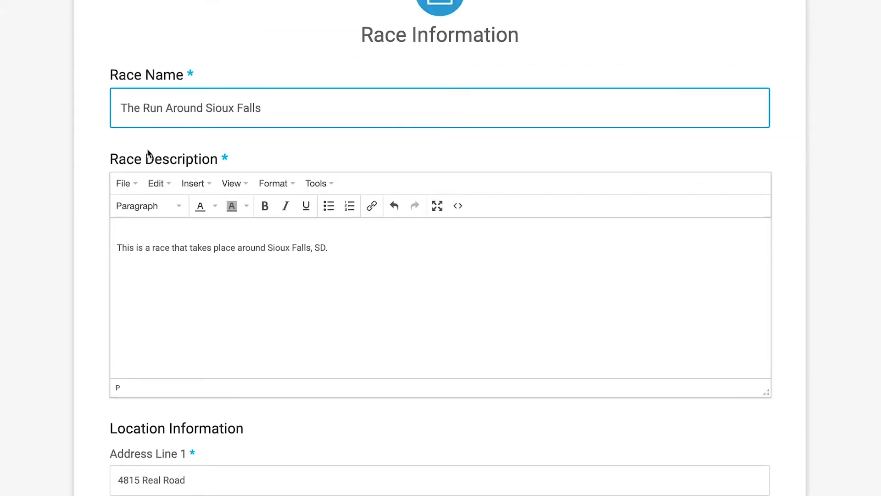
scroll(177, 99, down, 10)
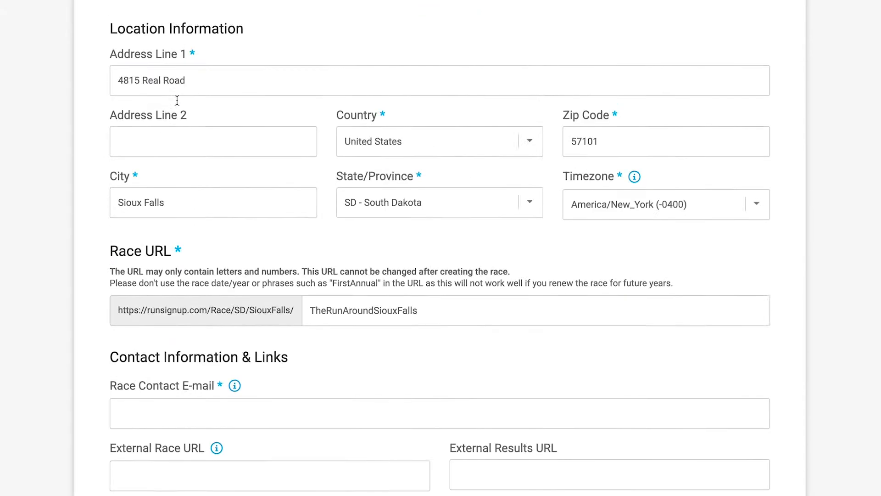
click(453, 231)
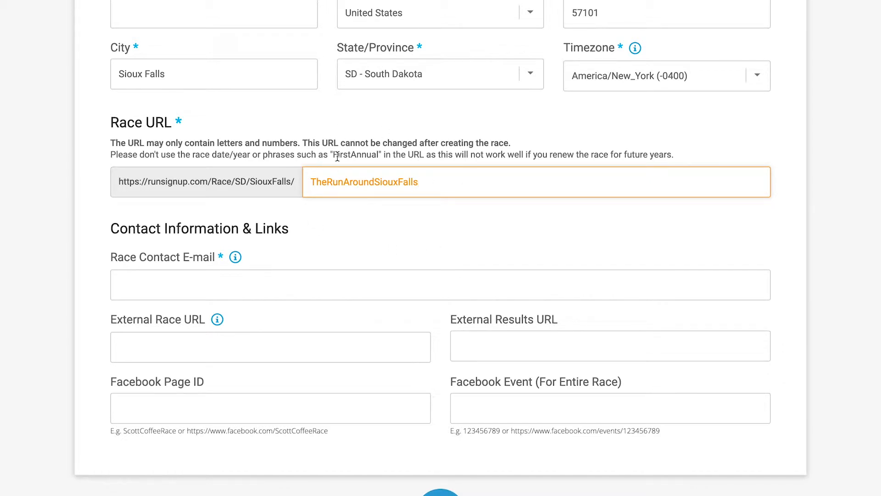
Step: Enter the race contact e-mail address
scroll(434, 195, down, 2)
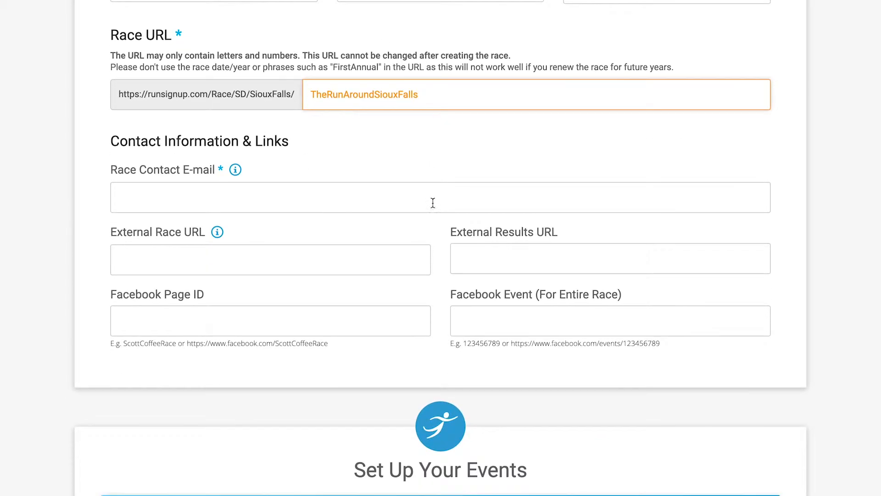
click(207, 193)
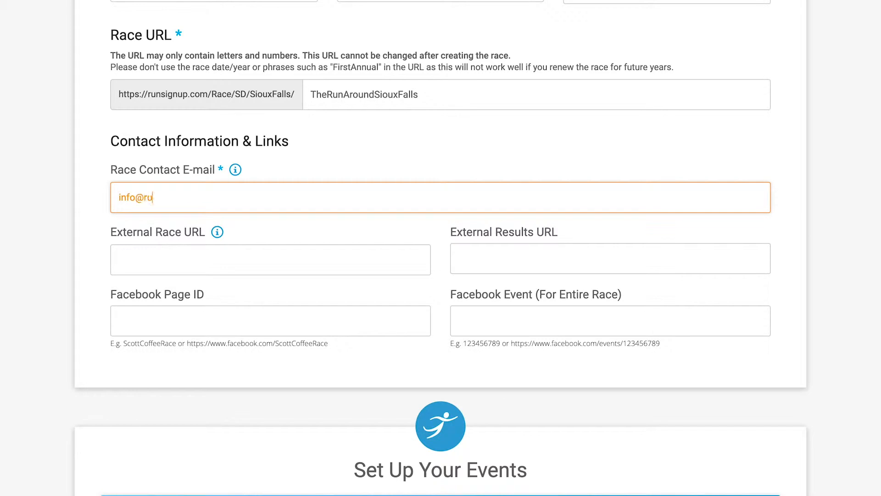
click(60, 199)
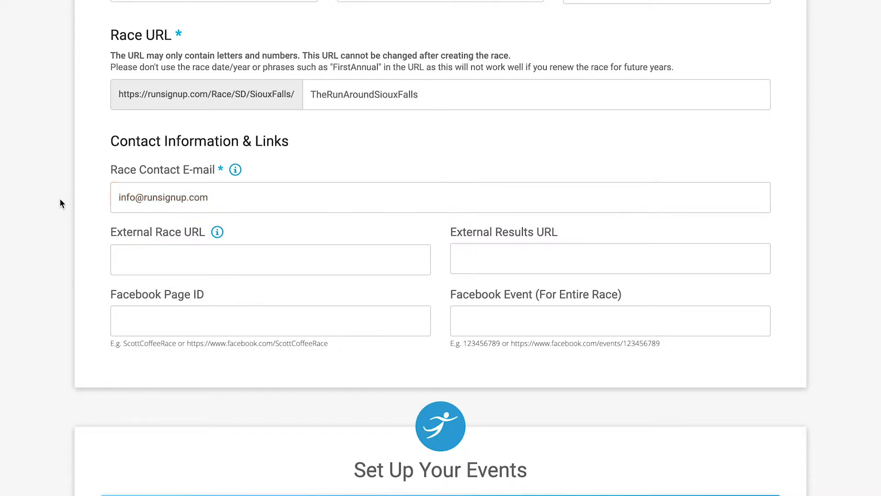
mouse_move(235, 171)
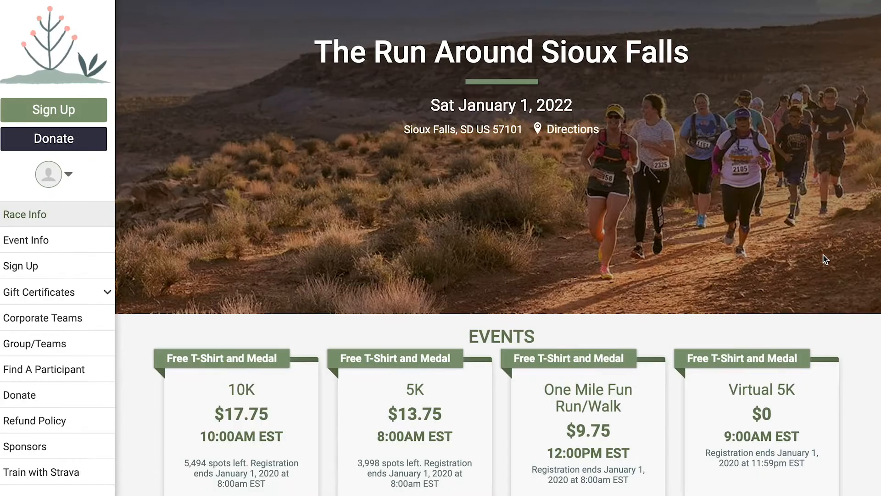
Step: Reveal the race's contact question form, then move on to the Your Page wizard step
scroll(823, 255, down, 10)
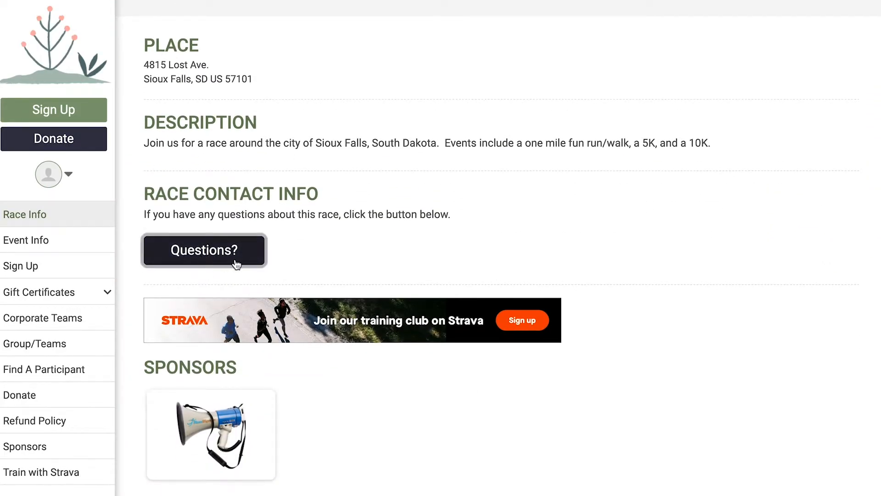
click(216, 267)
scroll(214, 262, up, 4)
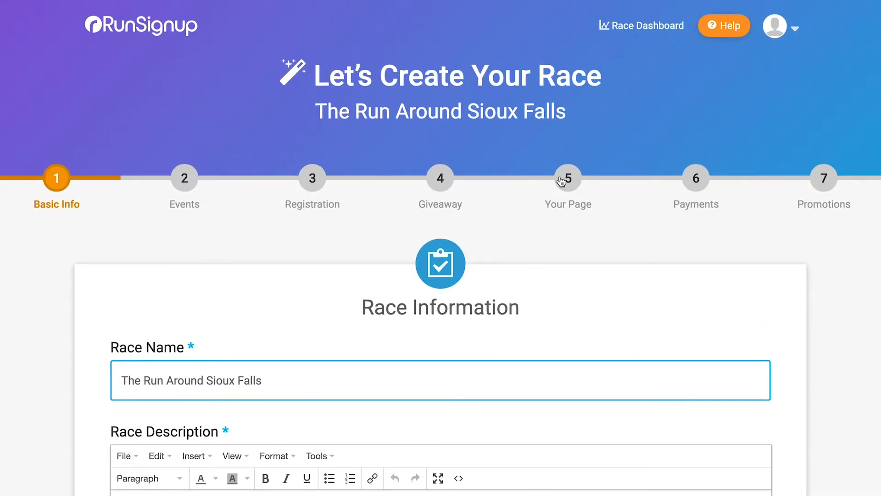
click(561, 180)
Step: Go to the Race Dashboard's Race Page Misc Settings
scroll(586, 241, down, 10)
scroll(587, 240, down, 1)
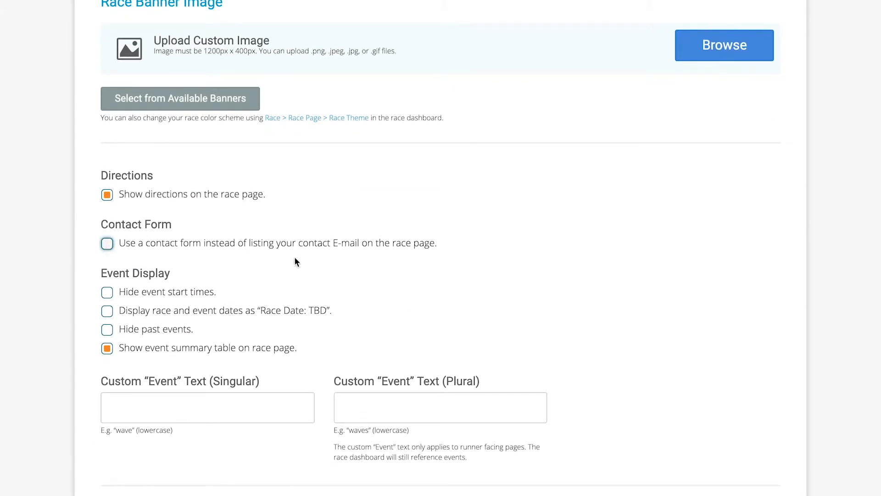
scroll(296, 262, up, 10)
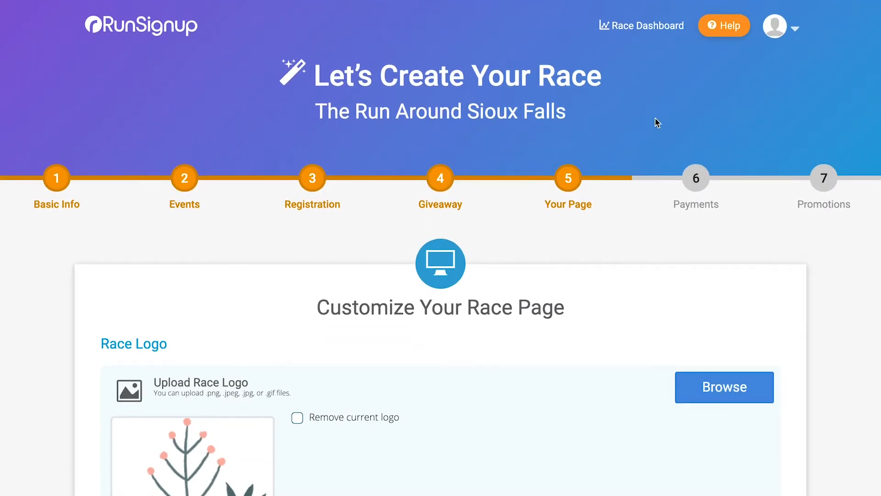
click(662, 28)
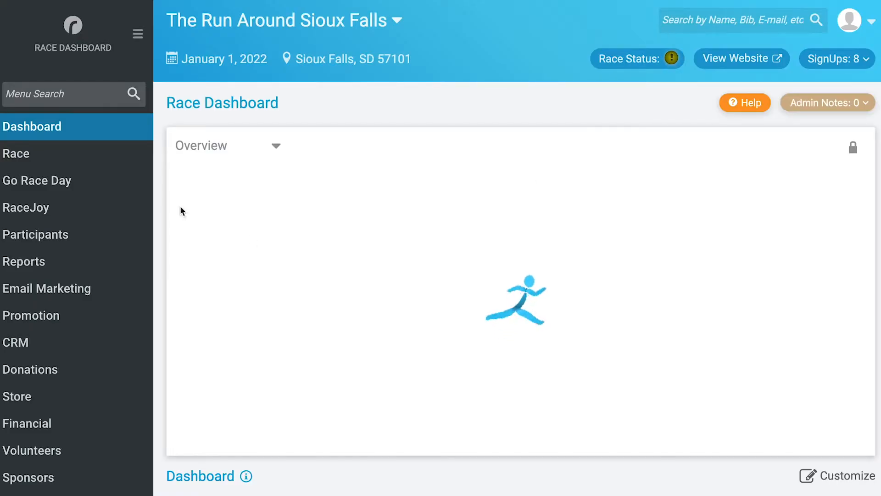
click(103, 158)
mouse_move(119, 278)
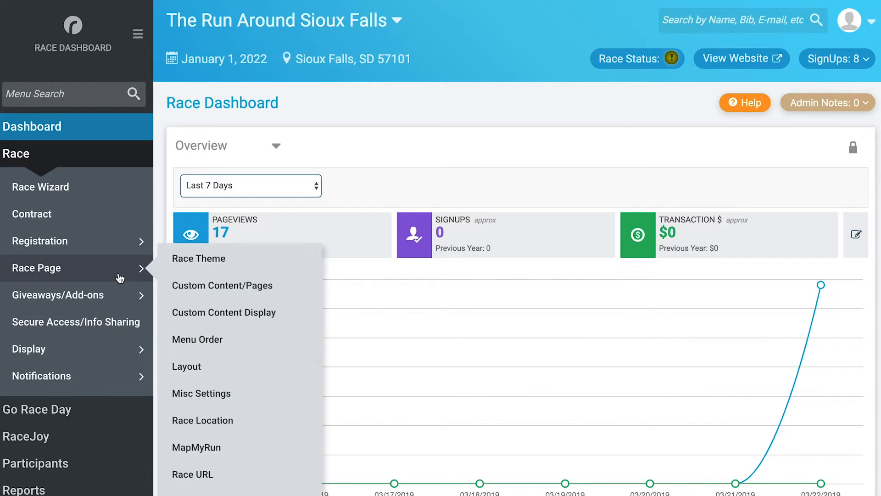
click(222, 398)
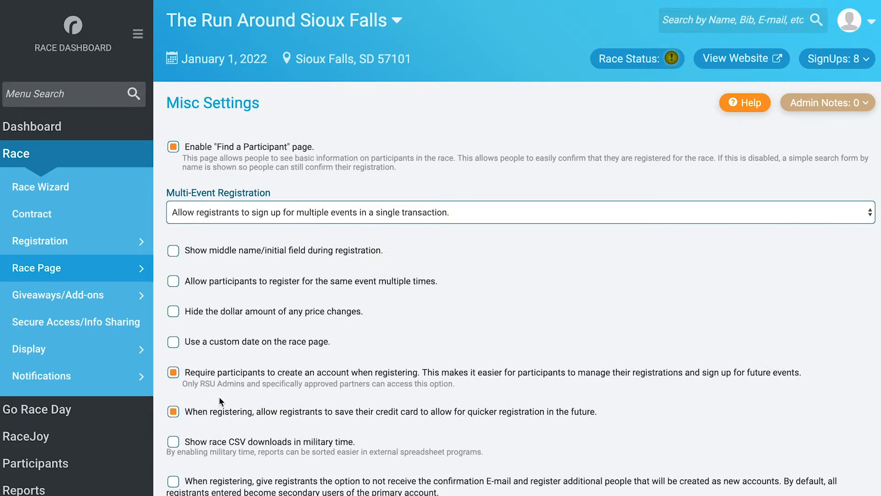
scroll(219, 397, down, 20)
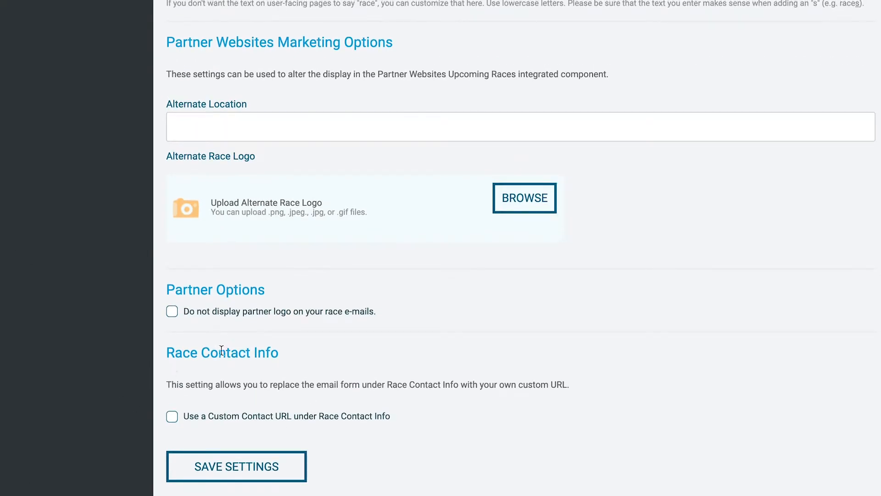
click(171, 415)
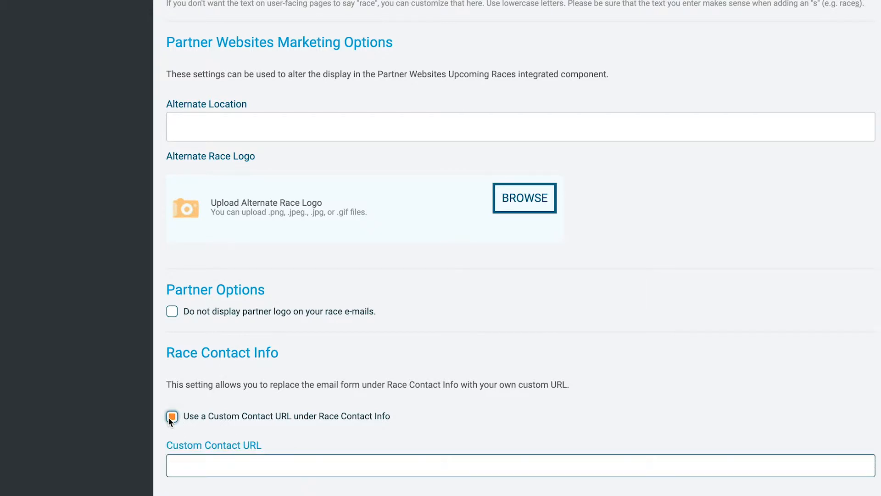
scroll(114, 427, down, 2)
click(235, 405)
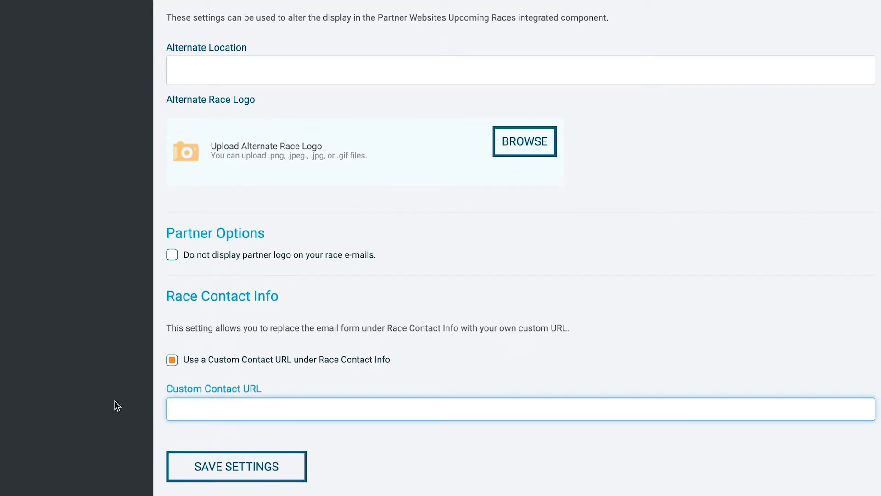
text(https://help.runsignup.com/support/tickets/new)
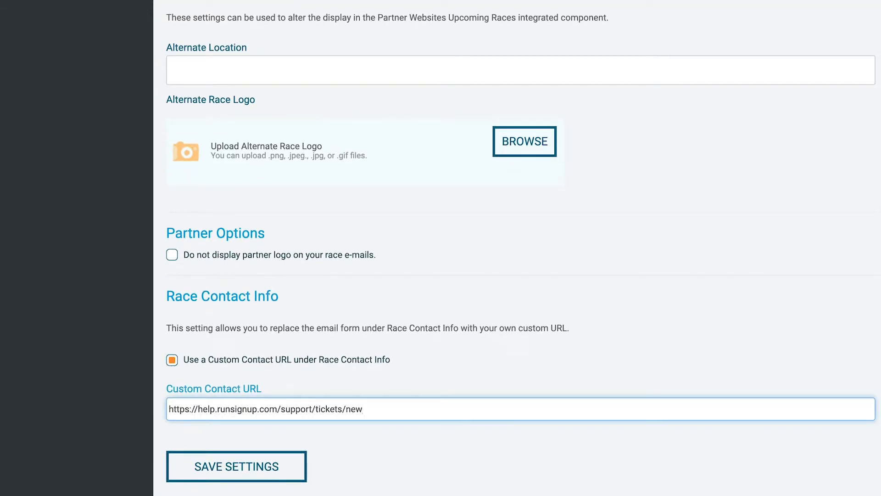
click(229, 476)
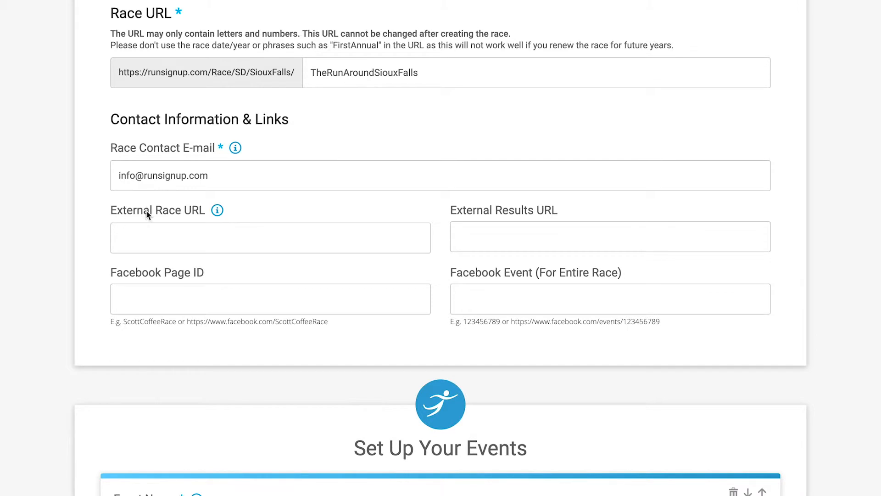
click(194, 235)
text(https://)
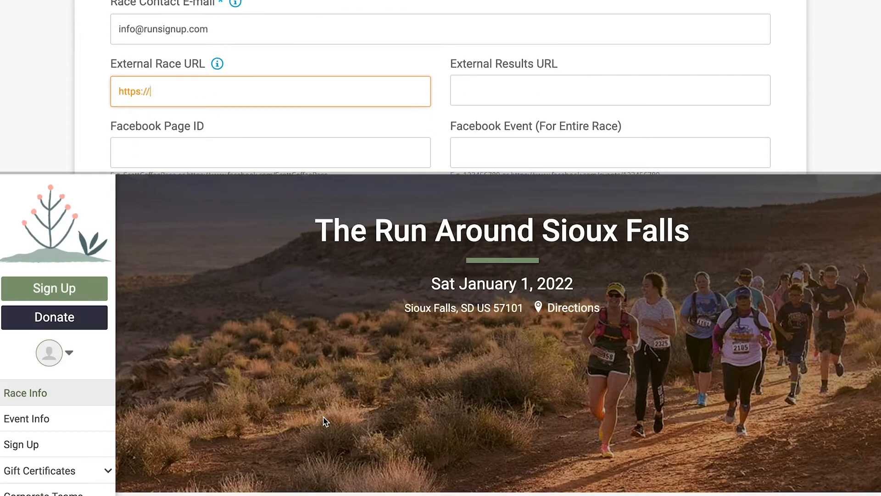
text(runsignup.wordpress.com)
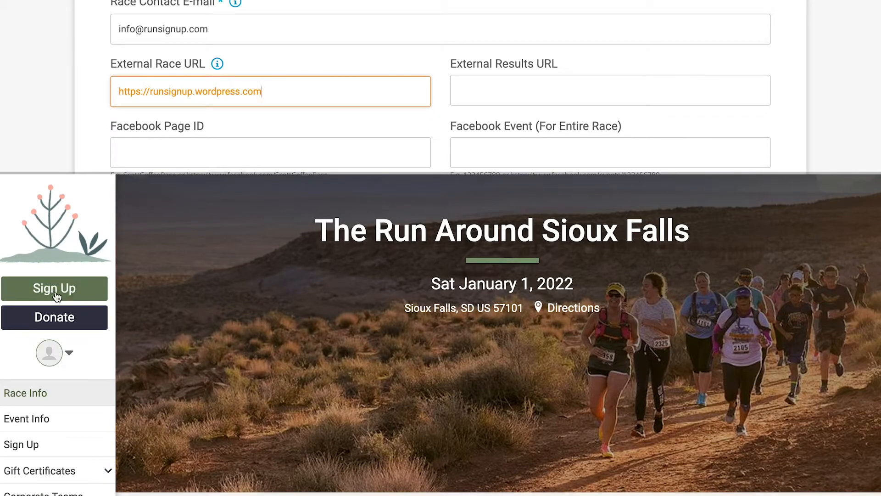
key(Tab)
text(https://runs)
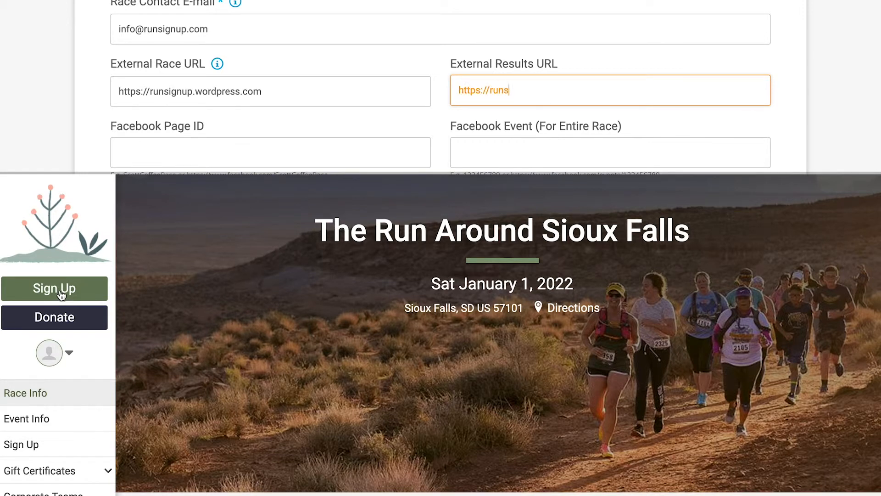
text(ignup.wordpress.co)
scroll(224, 485, down, 5)
text(m/?s=results)
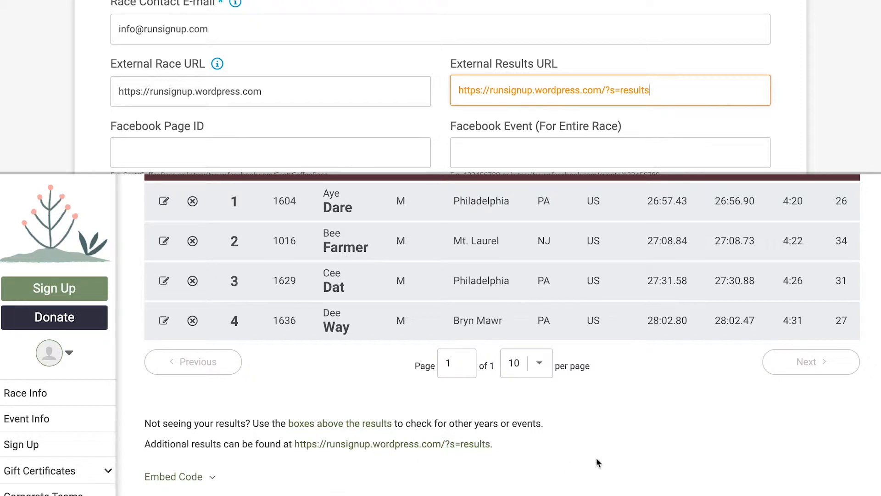
Step: Fill in the race's Facebook Page ID and Facebook Event ID
key(Tab)
text(The-Hill-Valley-88-Mile)
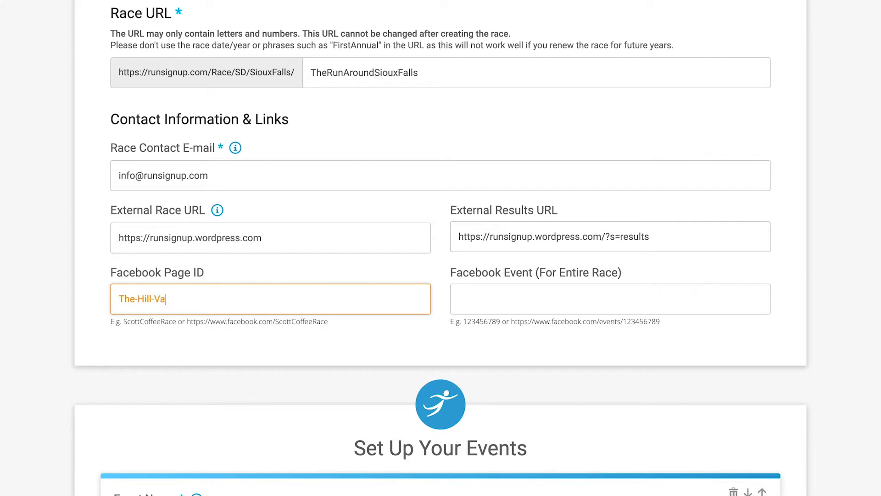
text(r-235284167201846)
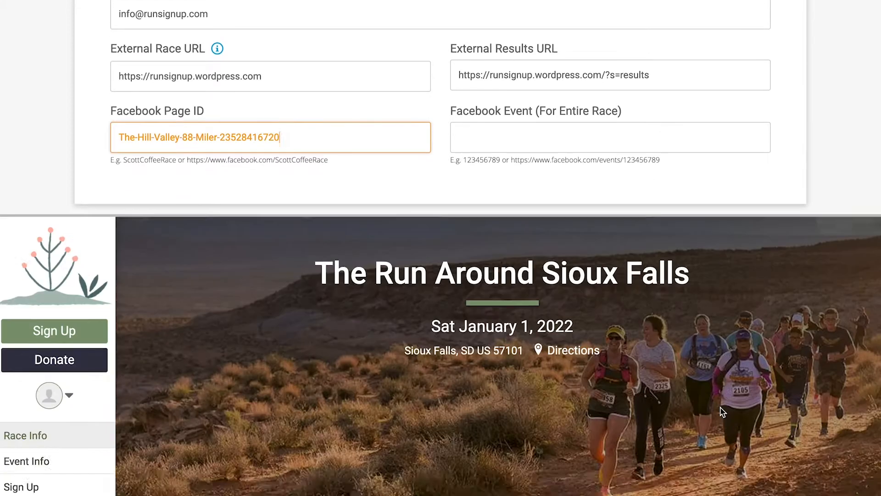
key(Tab)
scroll(720, 364, down, 4)
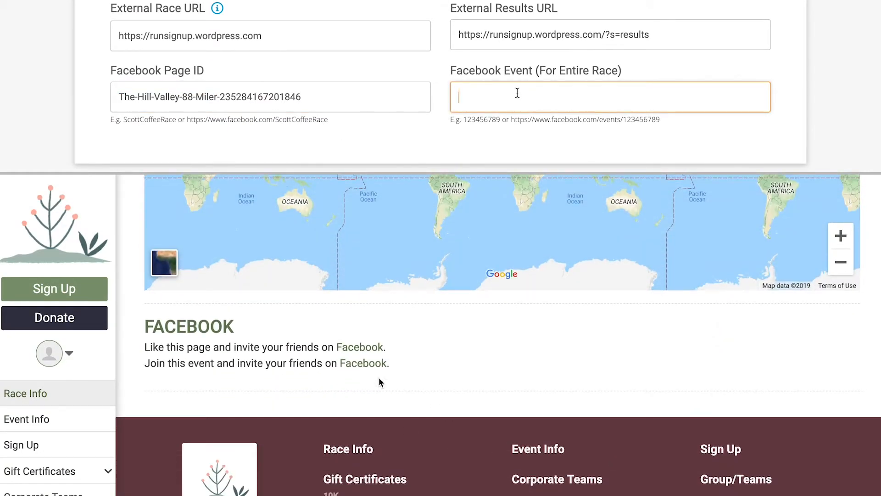
text(2371458443073418)
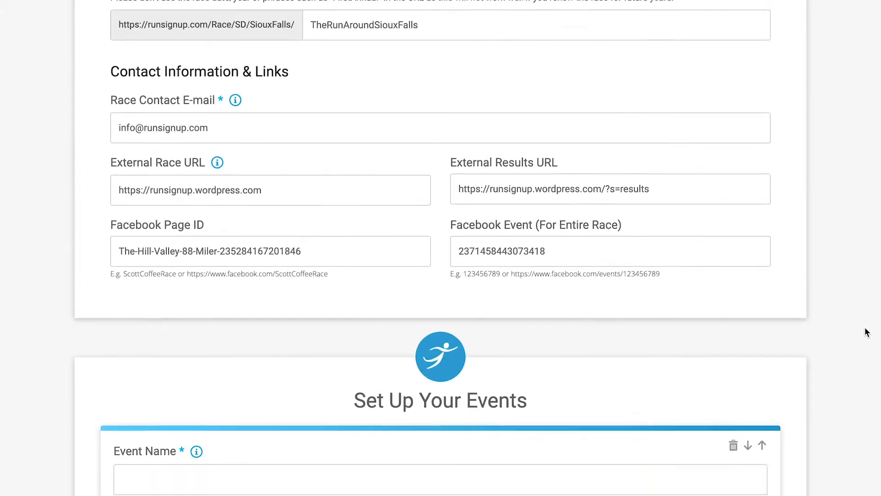
scroll(866, 337, down, 7)
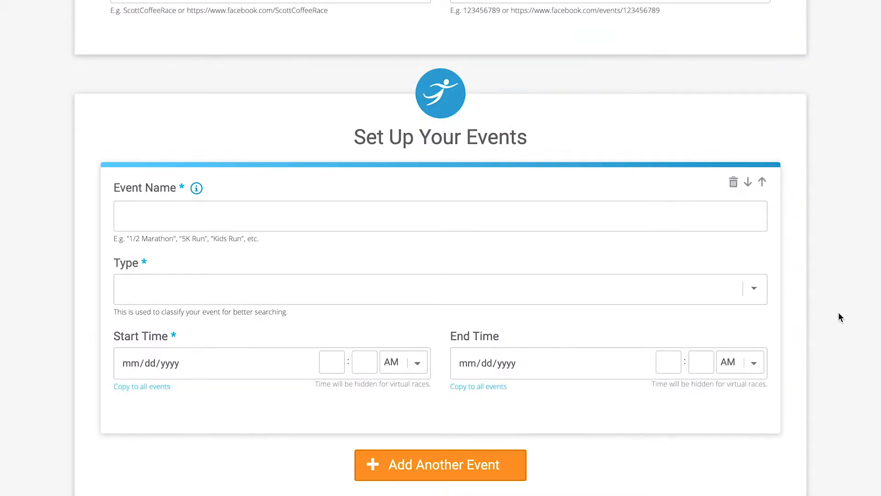
Step: Name the first event 10K and make its type Run Only
click(325, 215)
text(10K)
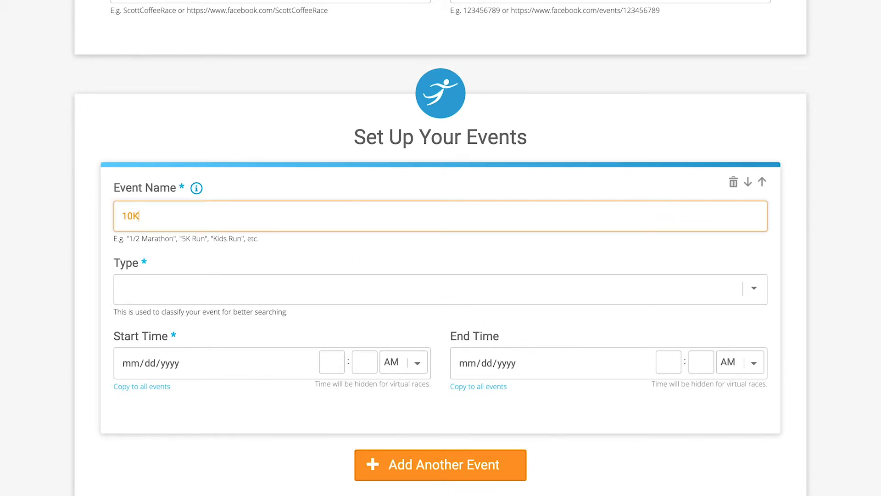
click(68, 244)
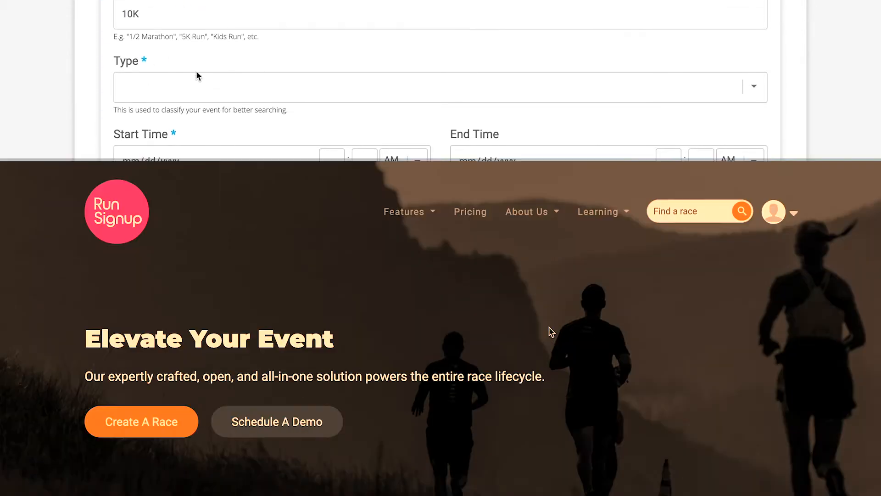
click(199, 289)
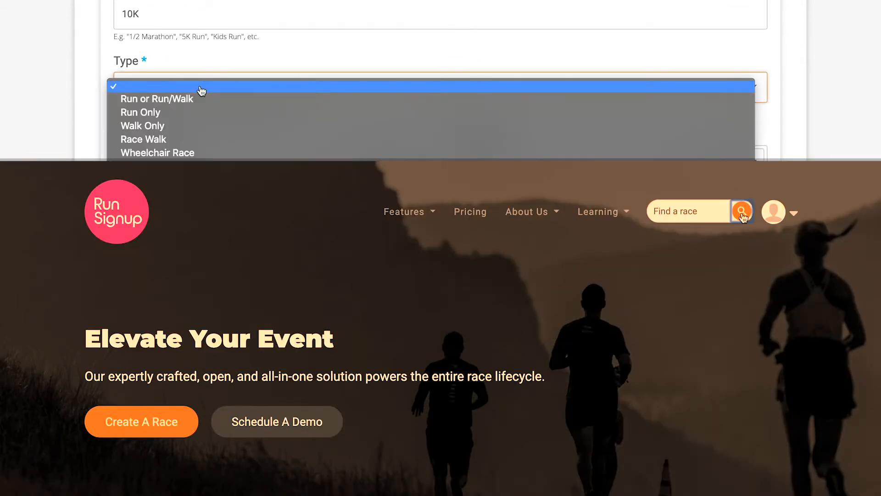
scroll(207, 108, down, 3)
scroll(783, 301, down, 12)
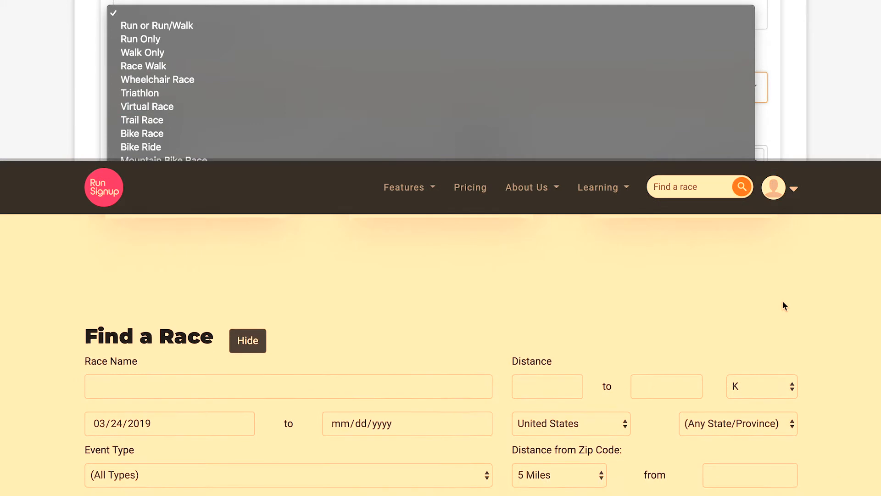
click(461, 395)
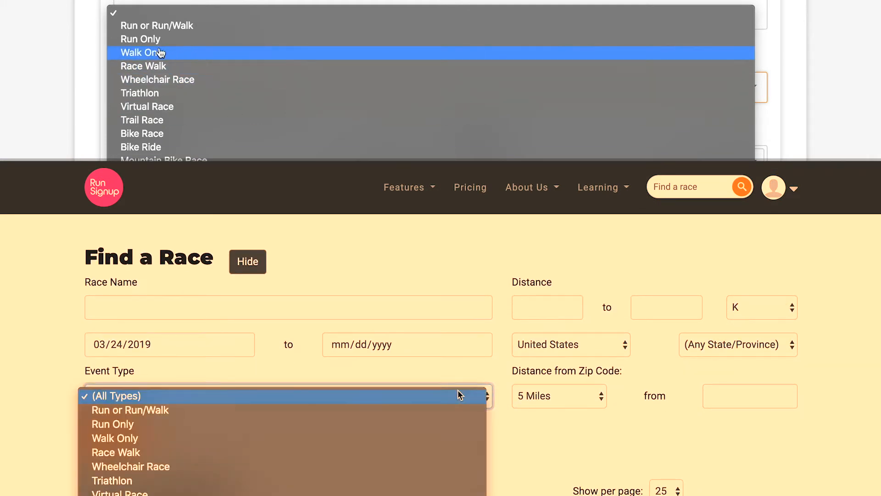
click(152, 41)
click(292, 425)
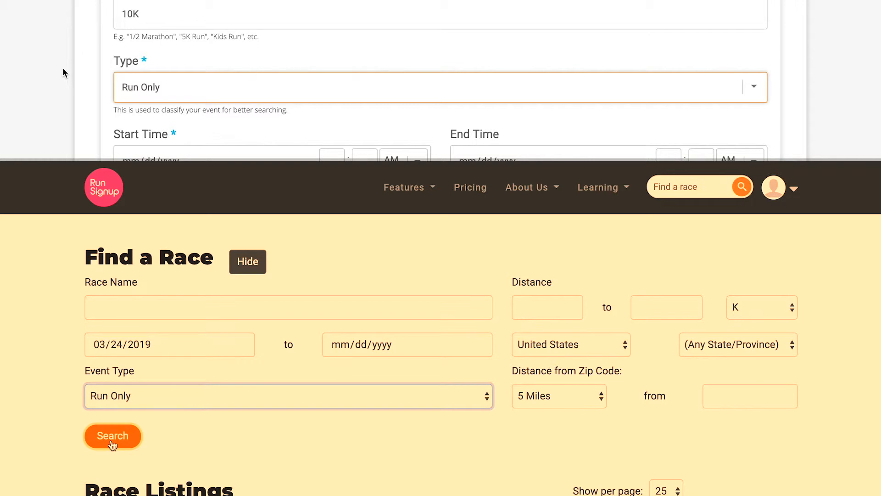
click(63, 68)
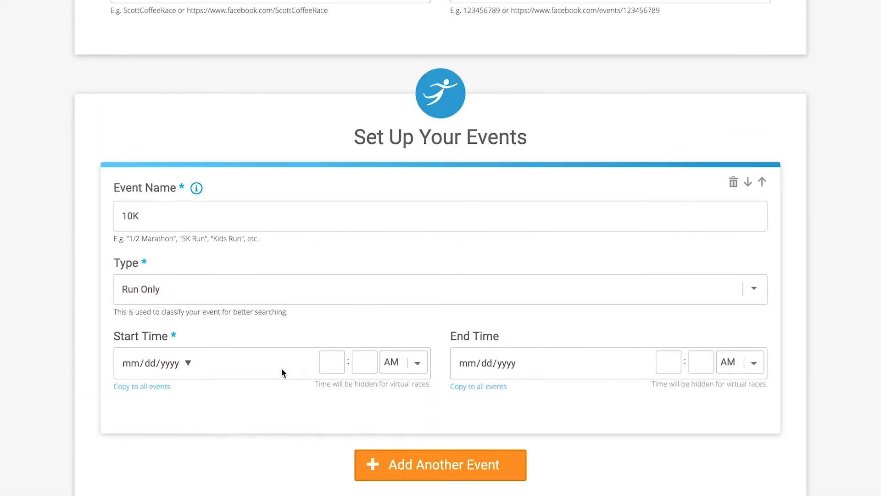
Step: Start the 10K on 03/22/2020 at 8:00 AM and add a blank second event
click(282, 368)
click(187, 362)
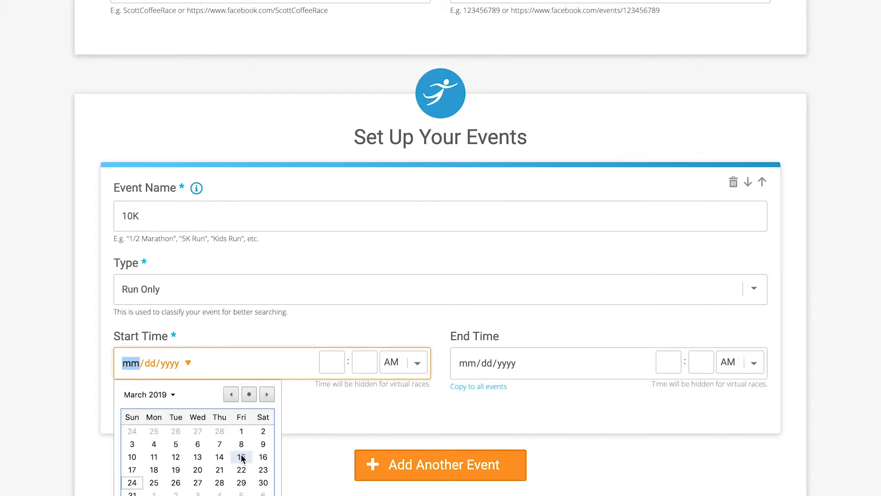
click(242, 470)
click(167, 363)
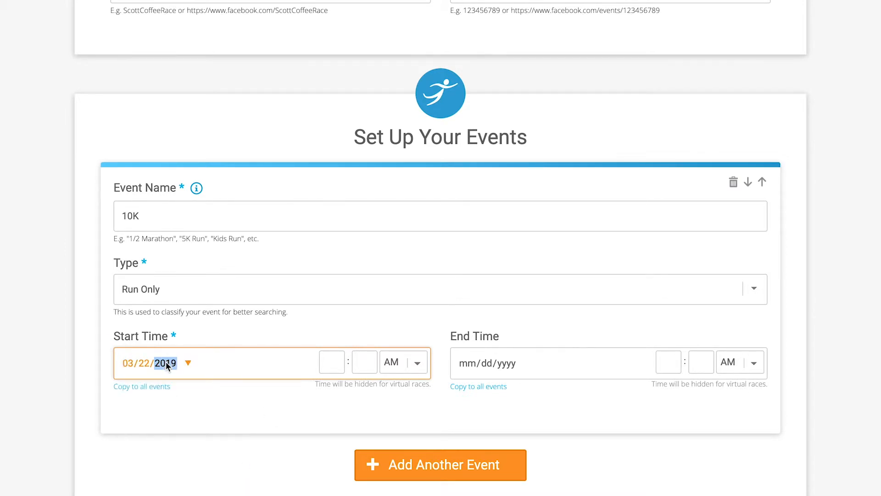
click(326, 362)
text(8)
click(361, 361)
text(00)
click(585, 406)
scroll(585, 406, down, 2)
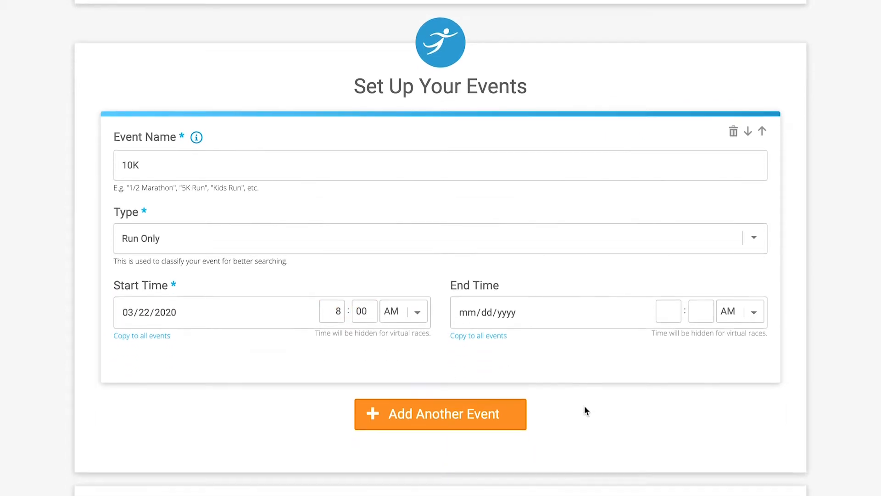
click(452, 373)
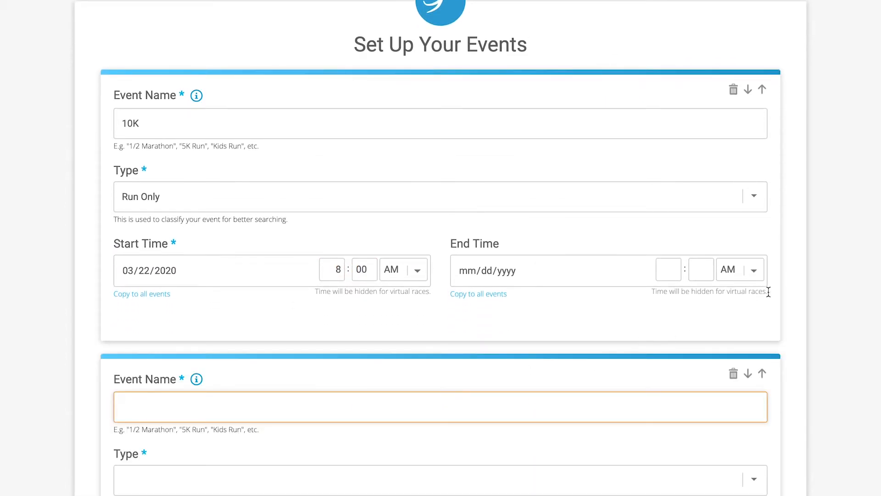
Step: Add a 5K (Run Only) event and a Fun Run (Run or Run/Walk) event
scroll(797, 286, down, 5)
text(5K)
click(511, 261)
click(384, 288)
scroll(358, 353, down, 3)
click(431, 301)
text(Fun Run)
click(392, 268)
click(393, 268)
Step: Add a Virtual Run (Virtual Race) event, then delete the extra and empty event cards
click(447, 431)
text(Virtual Run)
click(234, 282)
click(207, 375)
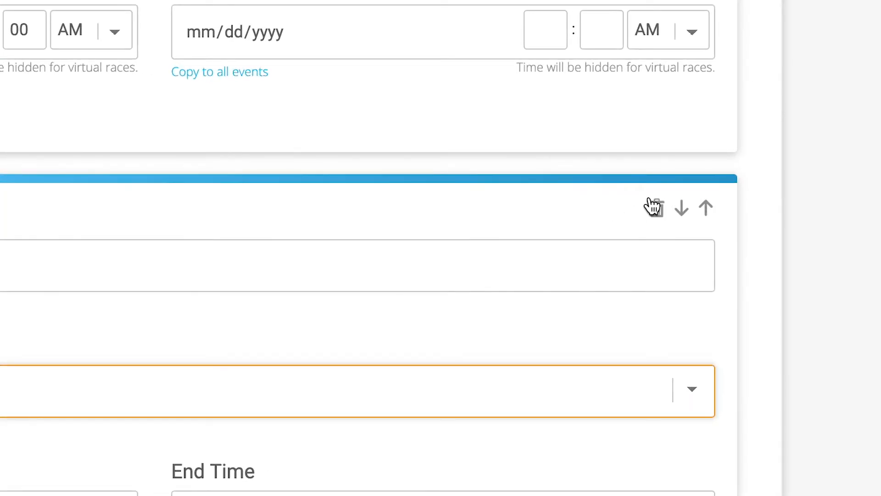
click(655, 207)
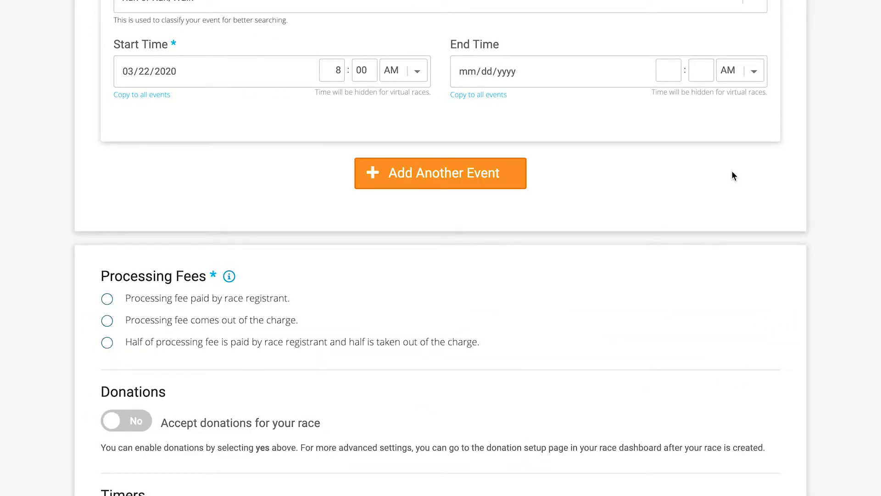
click(491, 177)
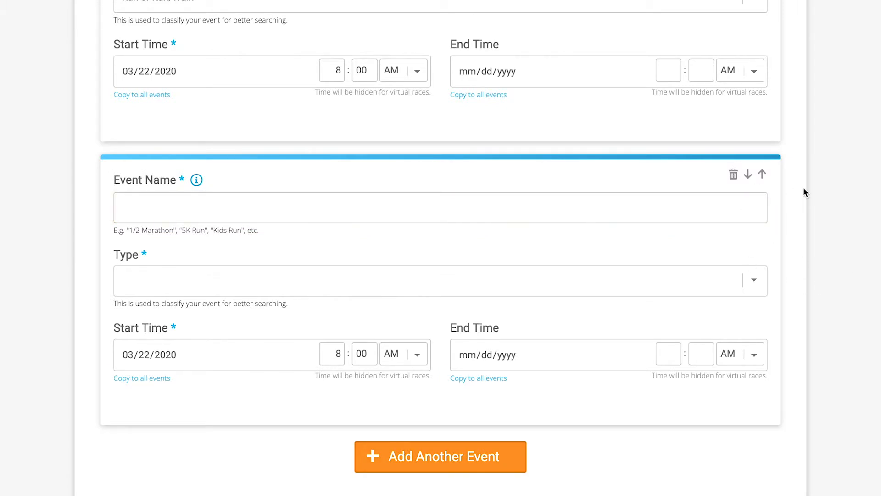
scroll(810, 192, down, 12)
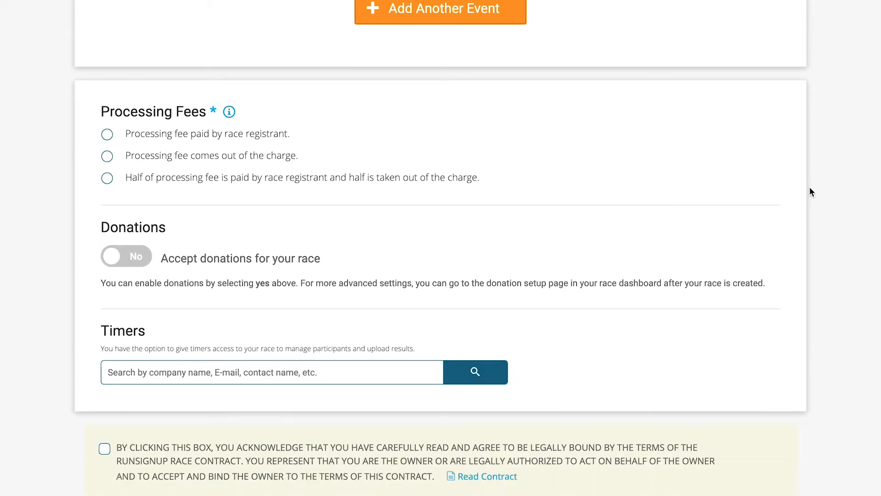
click(236, 454)
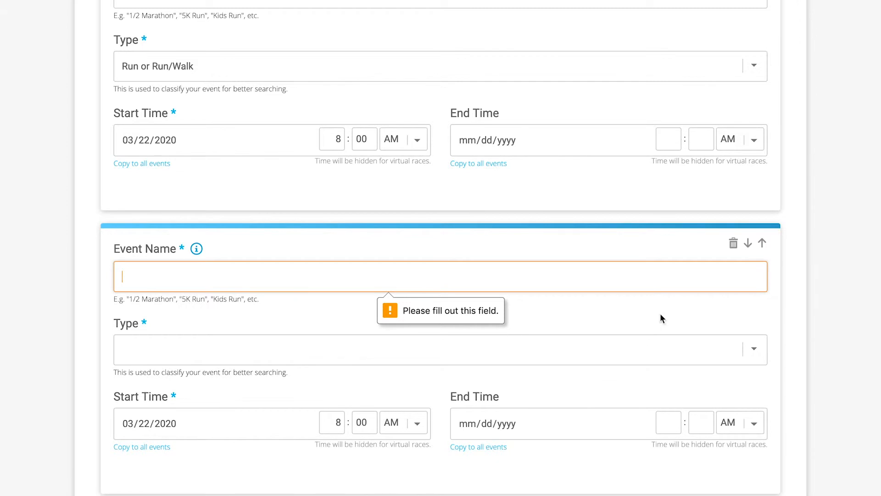
click(734, 243)
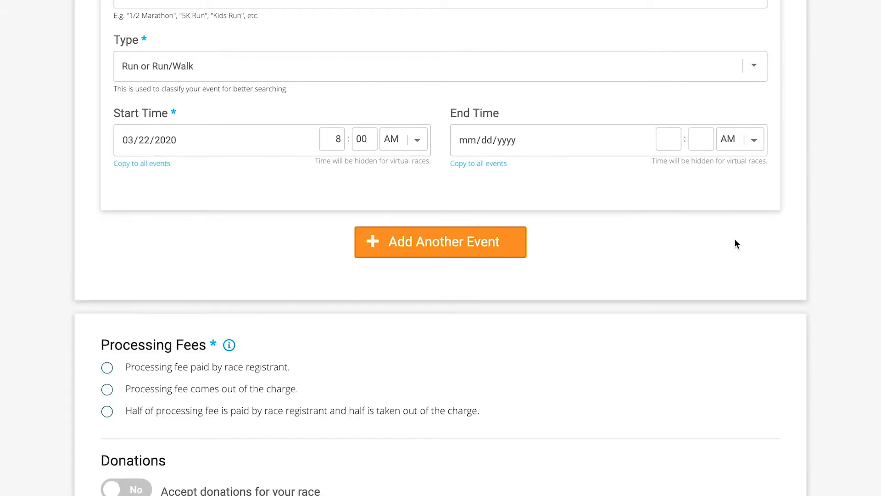
Step: Move the 5K below the Fun Run and back, keeping 5K before Fun Run
scroll(812, 238, up, 9)
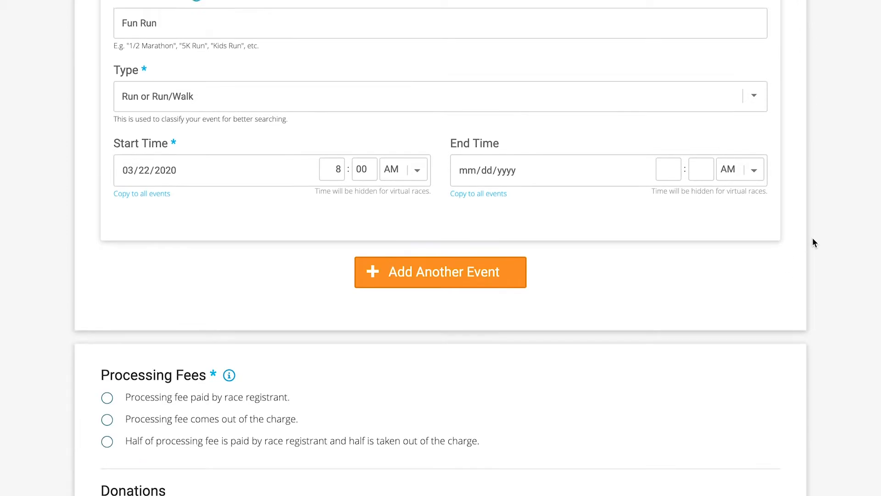
scroll(813, 238, up, 3)
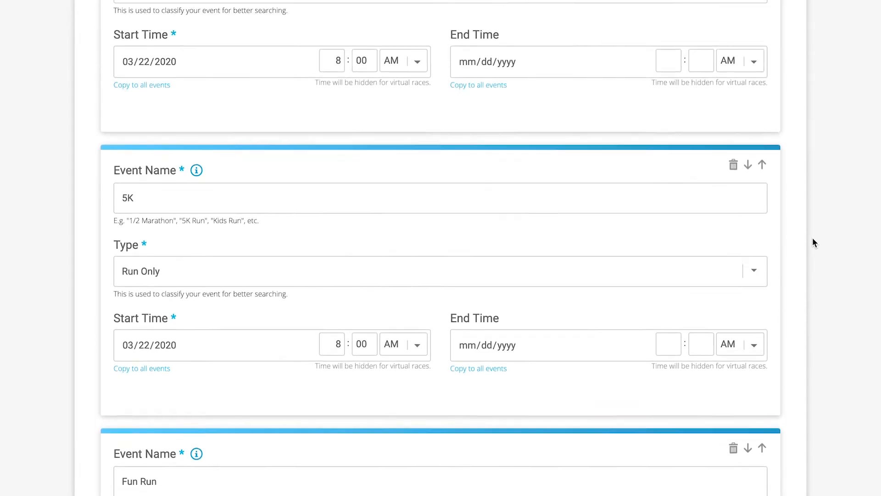
click(749, 238)
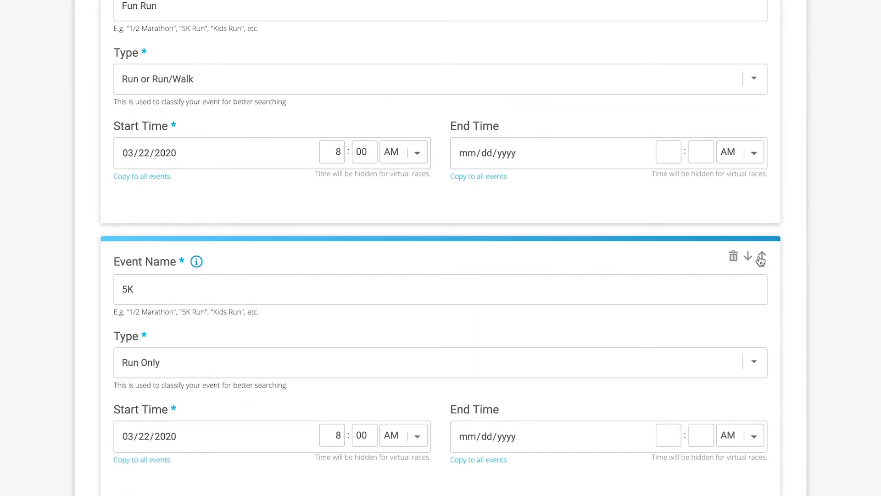
click(762, 258)
scroll(763, 260, down, 15)
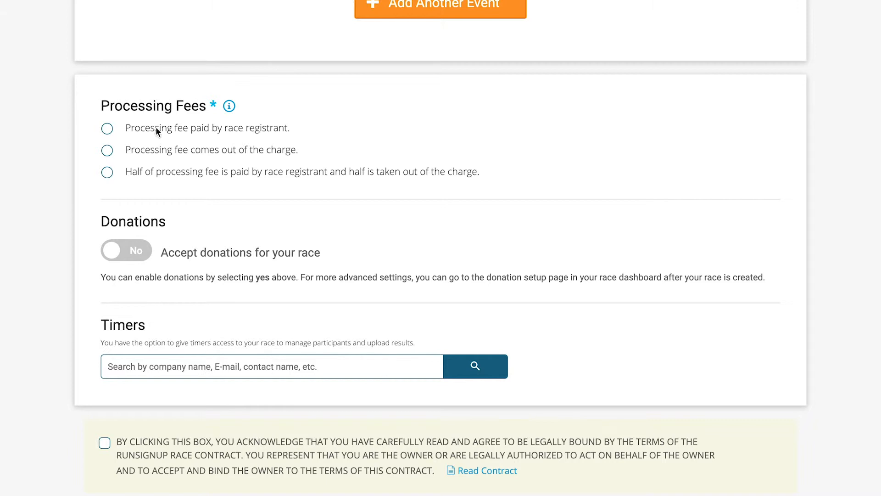
Step: Try each processing fee option, settling on 'Processing fee paid by race registrant'
click(106, 129)
click(107, 154)
click(106, 175)
click(109, 127)
scroll(26, 214, down, 2)
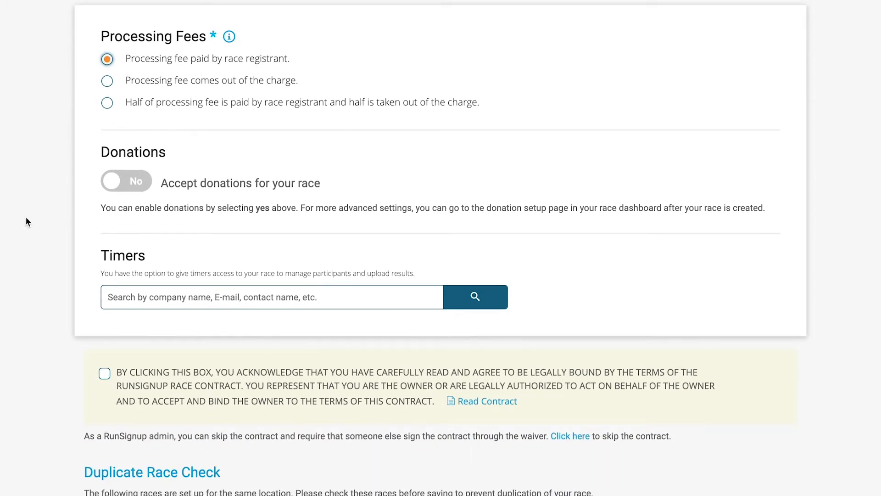
Step: Switch 'Accept donations for your race' to Yes and review the donation goal and description fields
click(113, 182)
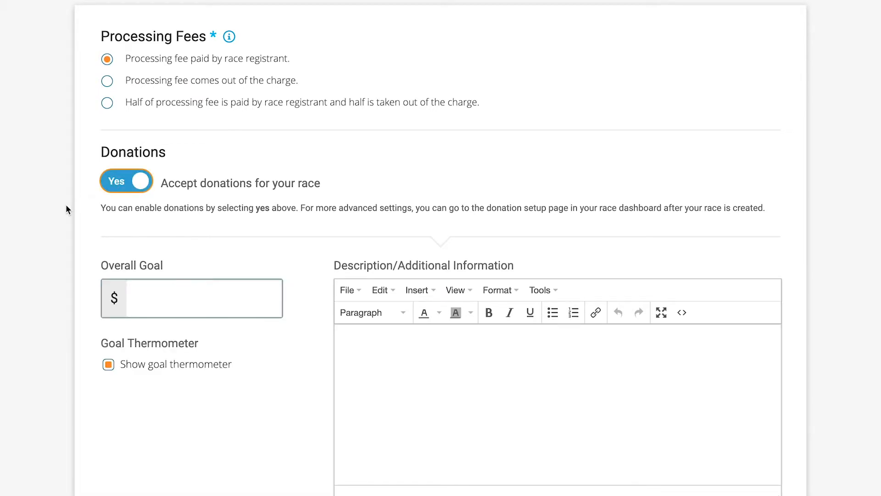
scroll(66, 210, down, 3)
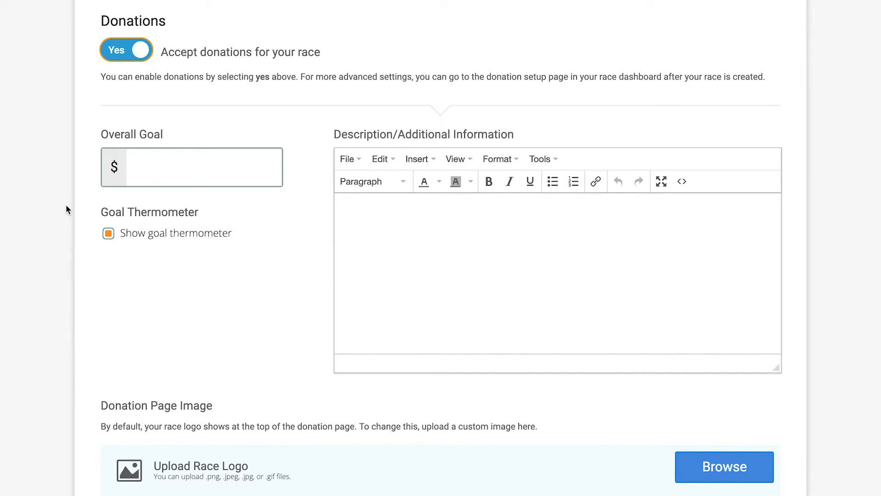
scroll(193, 291, down, 6)
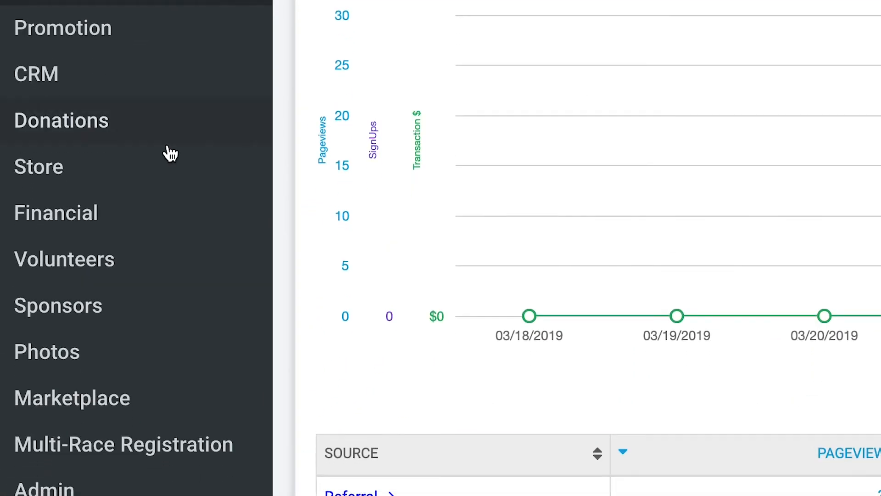
click(80, 377)
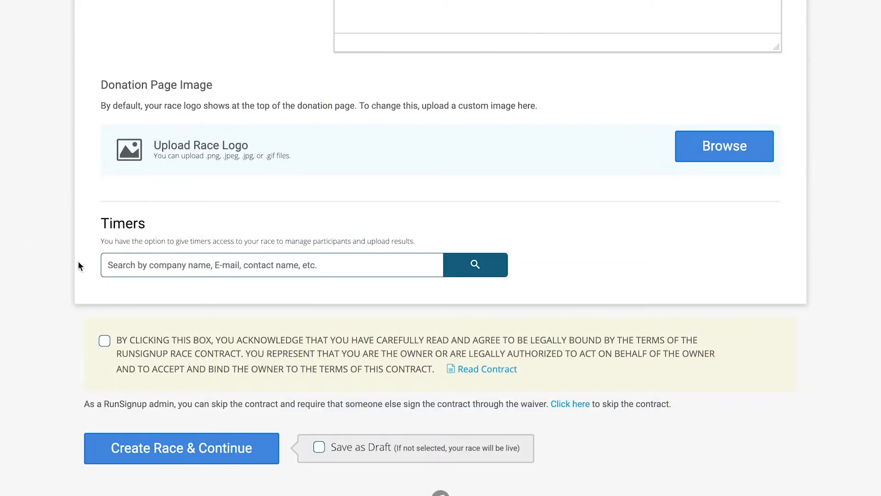
Step: Search the timers directory for 'timing'
click(189, 268)
text(timing)
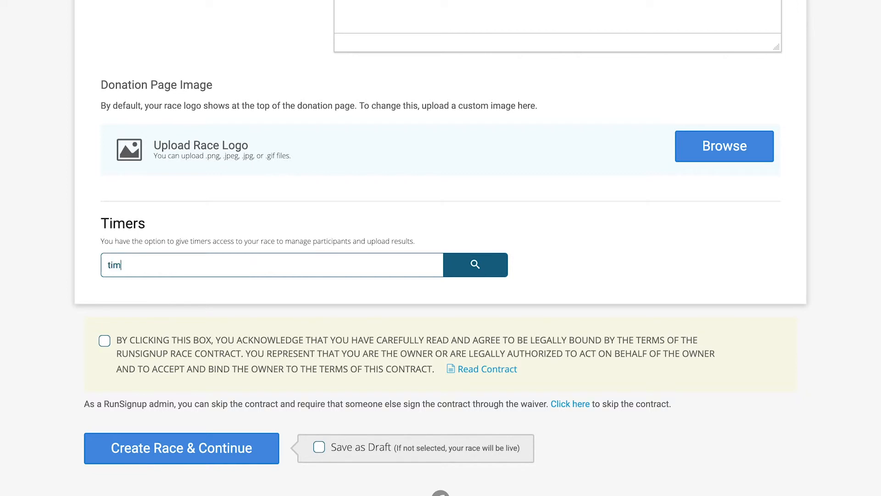
click(492, 274)
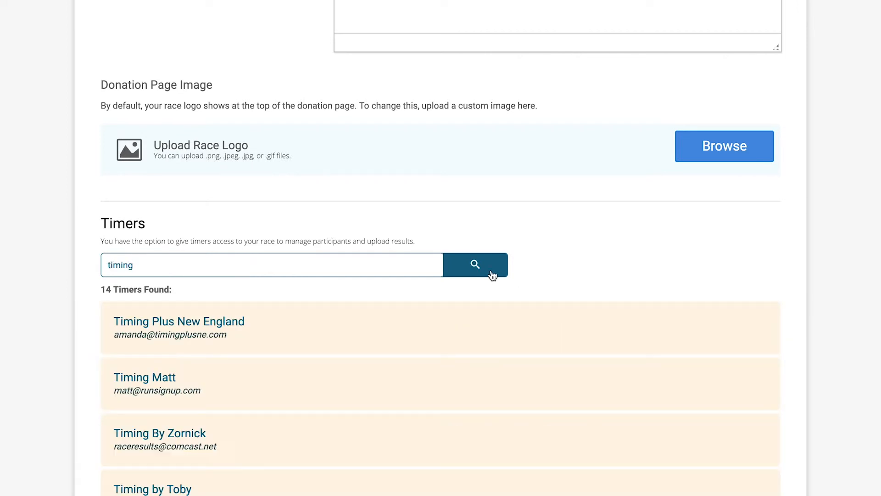
scroll(492, 276, down, 15)
scroll(492, 275, up, 15)
scroll(491, 275, up, 3)
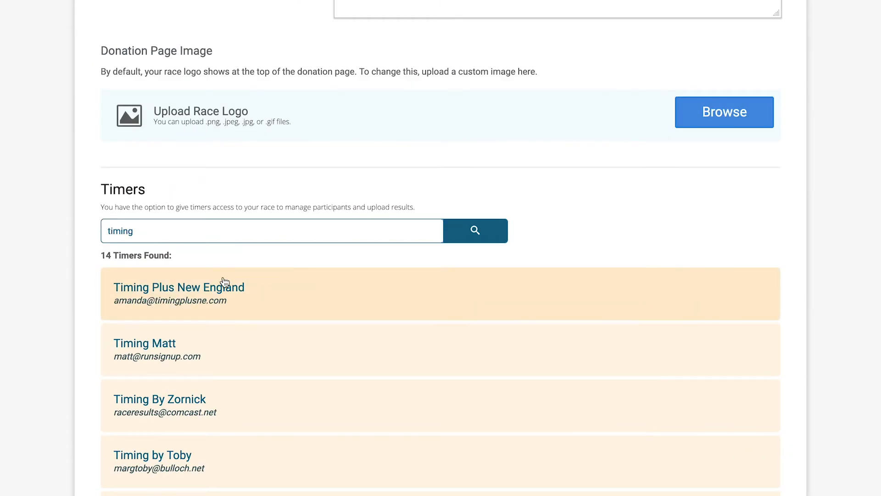
Step: Search the timers for 'race day' and pick Race Day Events LLC
drag(164, 229, 78, 222)
text(race day)
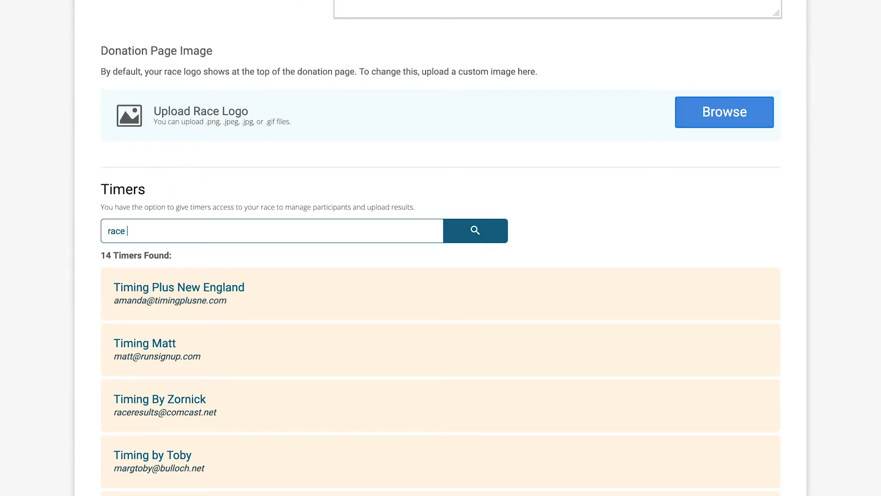
click(457, 234)
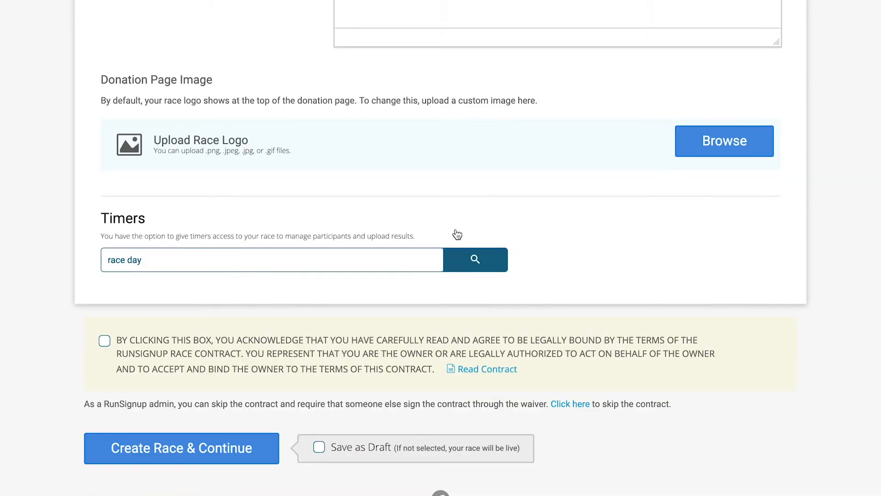
scroll(457, 235, down, 3)
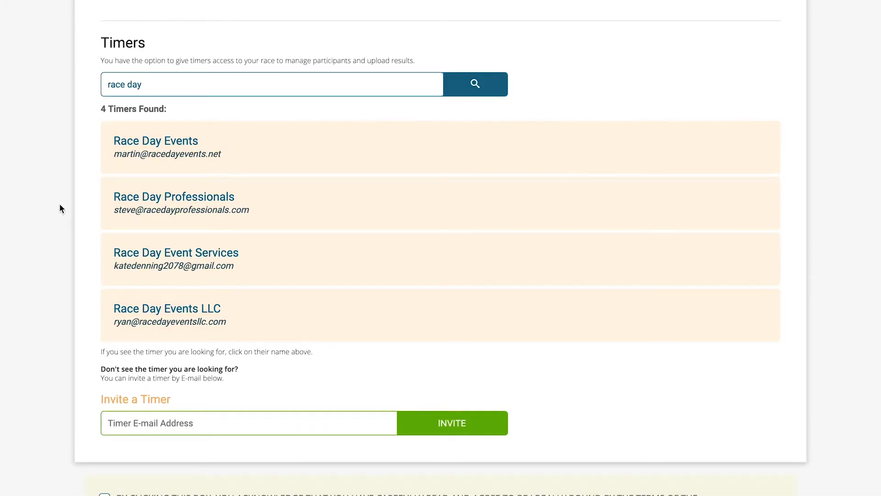
scroll(60, 209, down, 3)
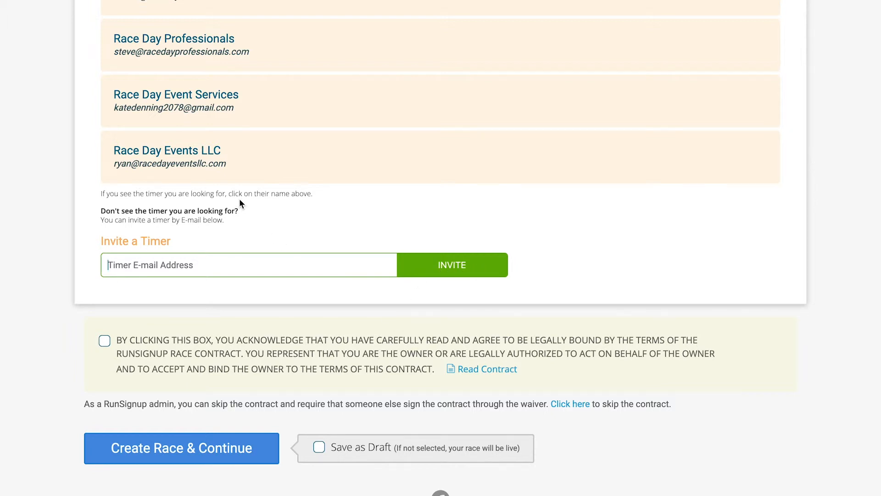
click(197, 151)
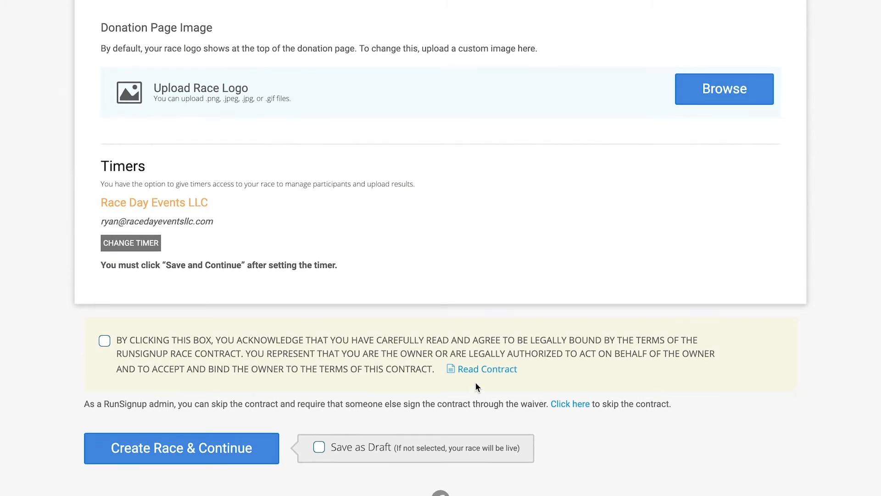
click(484, 370)
scroll(652, 425, down, 20)
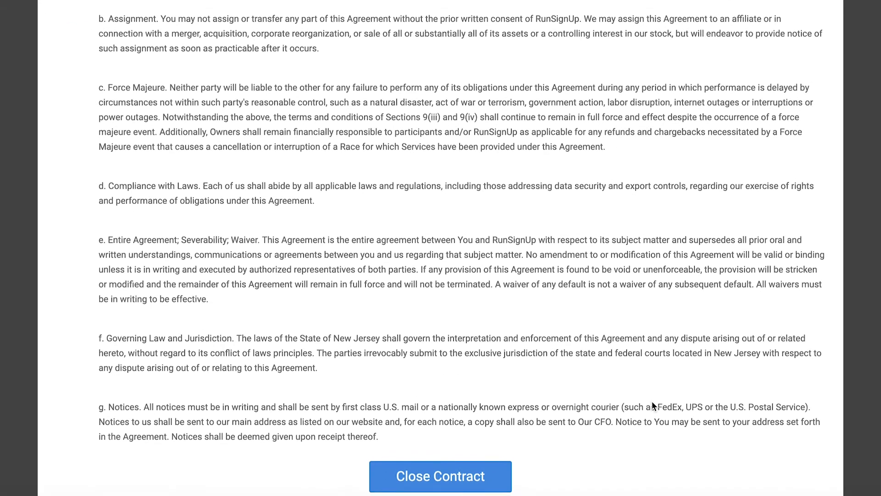
click(482, 477)
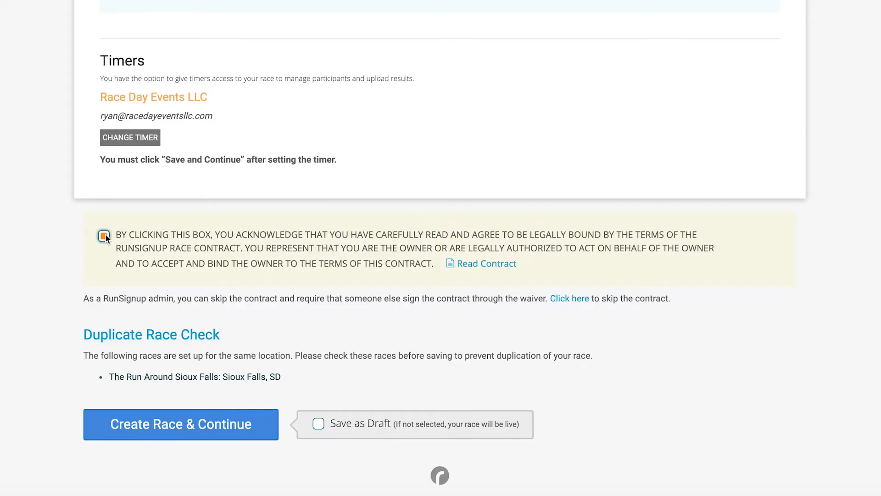
scroll(287, 329, up, 20)
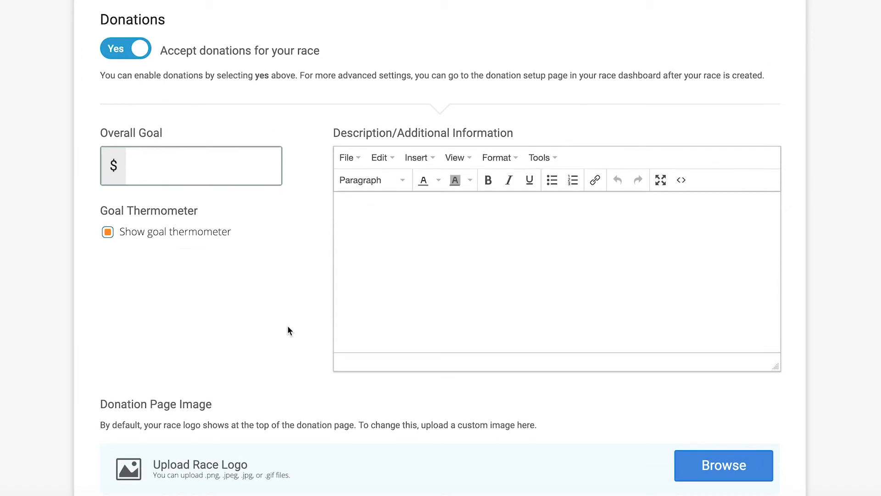
scroll(287, 330, up, 12)
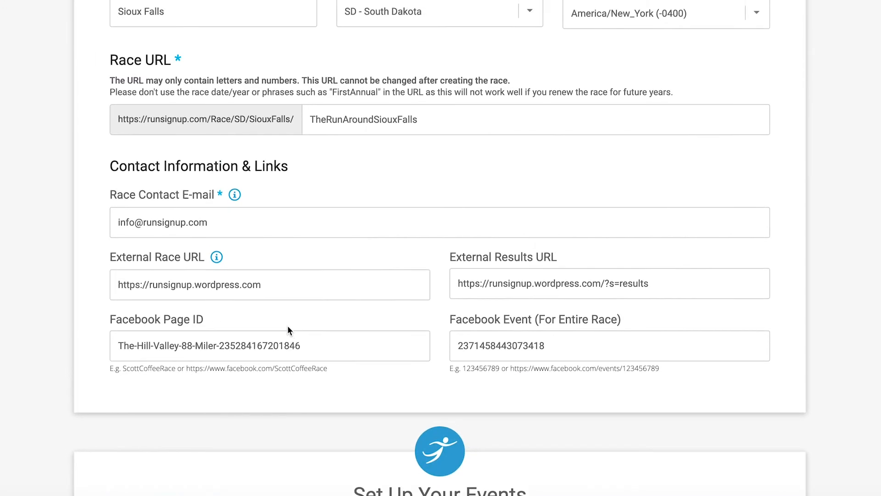
scroll(288, 326, down, 6)
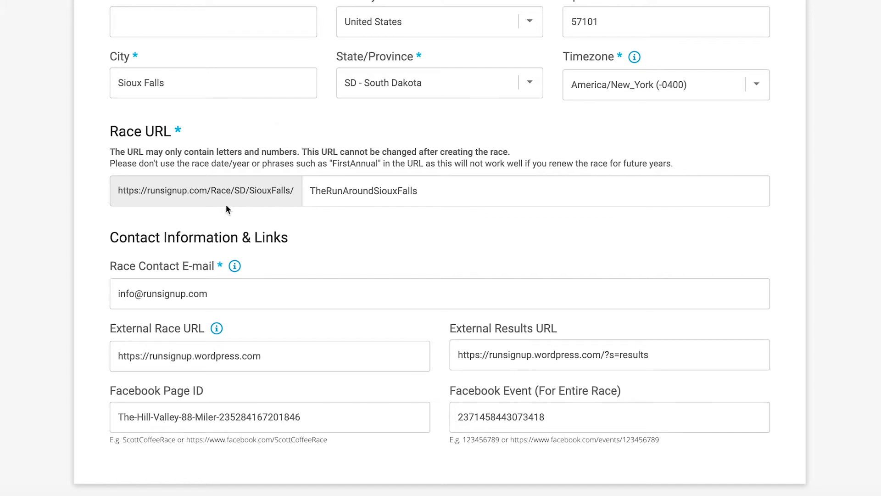
scroll(127, 133, down, 20)
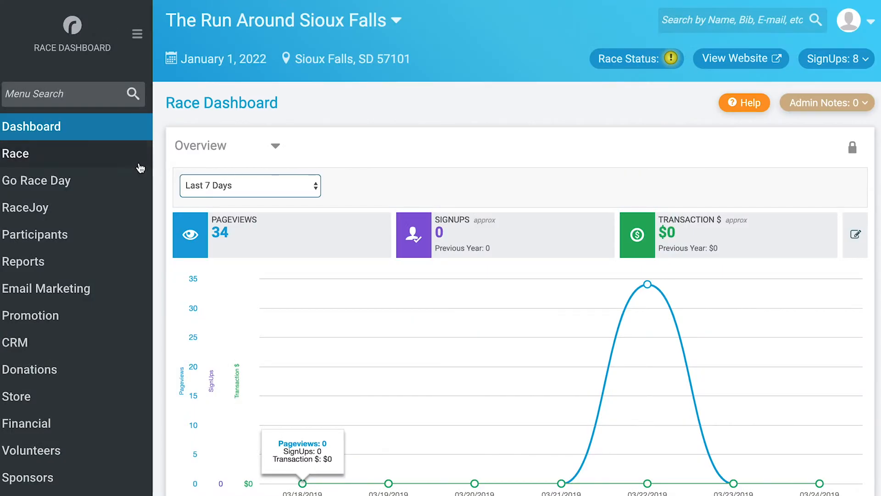
Step: Expand the Race section in the race dashboard's sidebar
click(124, 163)
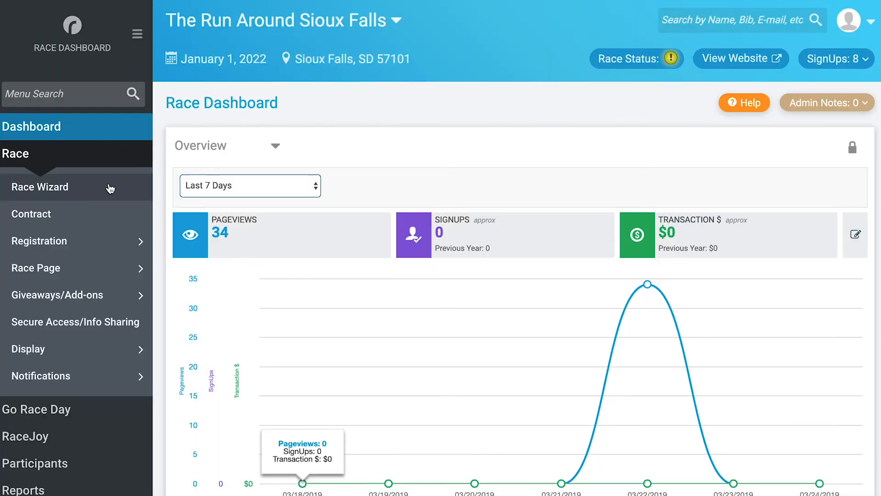
Step: In the race setup wizard, uncheck Save as Draft so the race goes live
click(111, 188)
scroll(47, 216, down, 20)
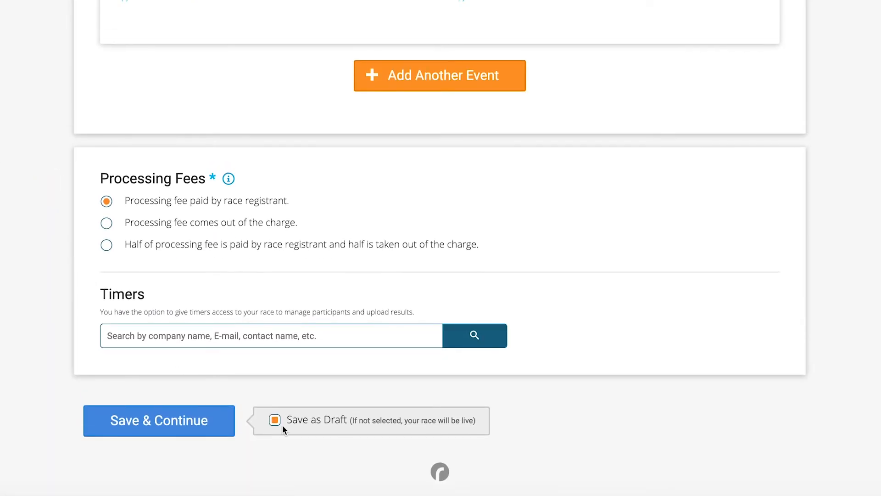
click(276, 421)
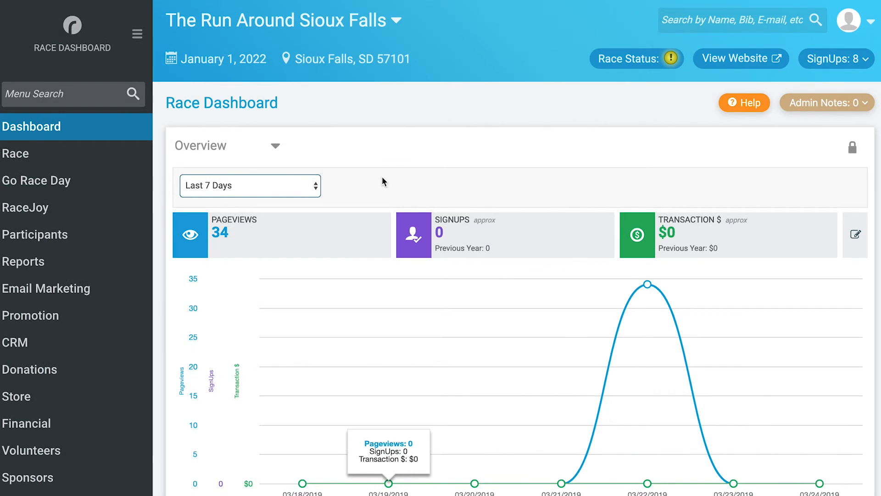
Step: Open the race's Test Mode Settings under Race > Display
click(115, 158)
mouse_move(50, 351)
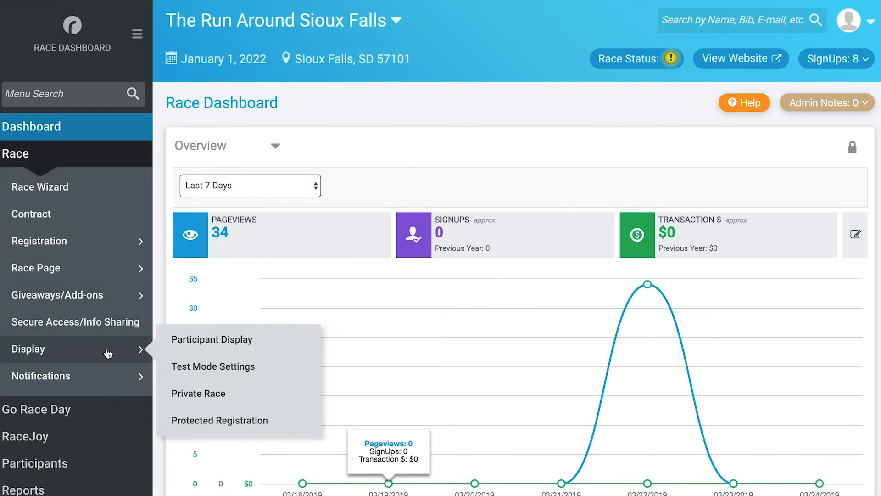
click(199, 367)
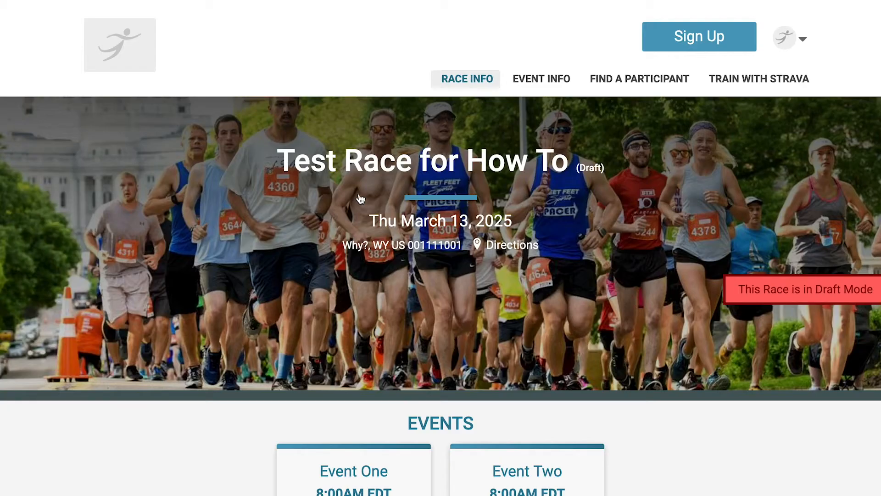
Step: Try signing up for the draft test race, then open its dashboard's Email Marketing settings
click(671, 44)
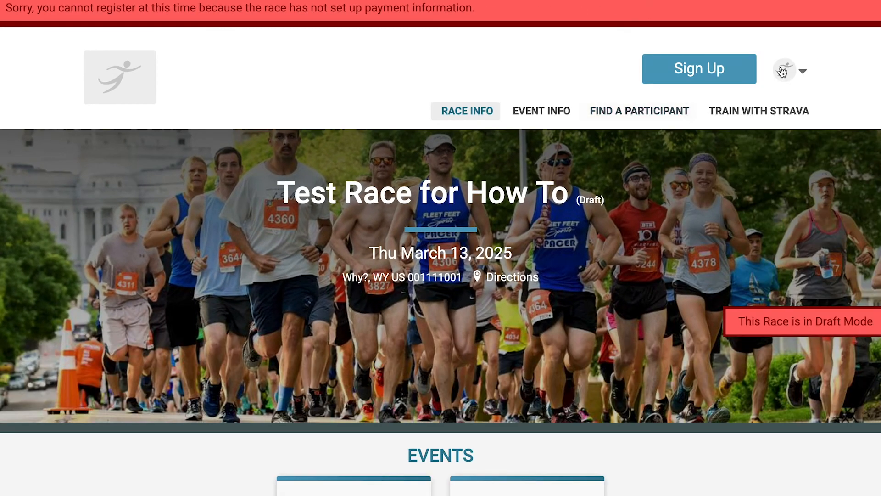
click(799, 70)
click(736, 111)
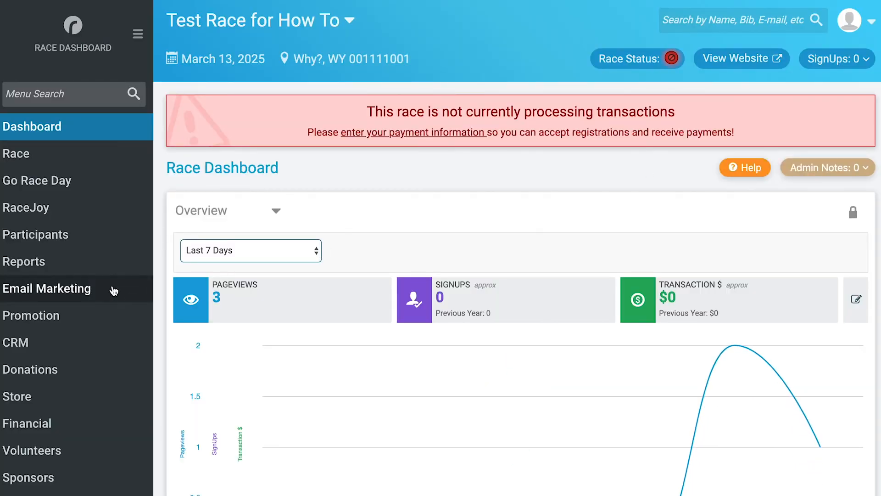
click(113, 291)
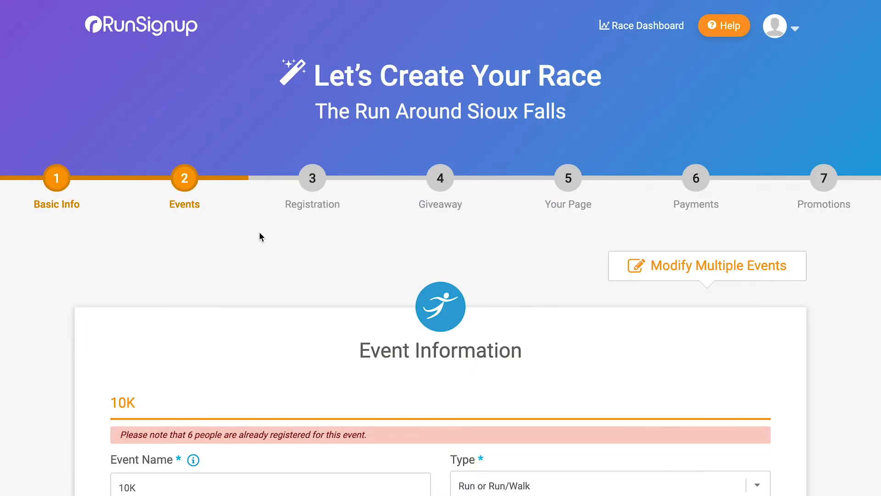
Step: Review wizard steps 4, 6, 5 and 3, scrolling through the 10K Registration page
click(441, 184)
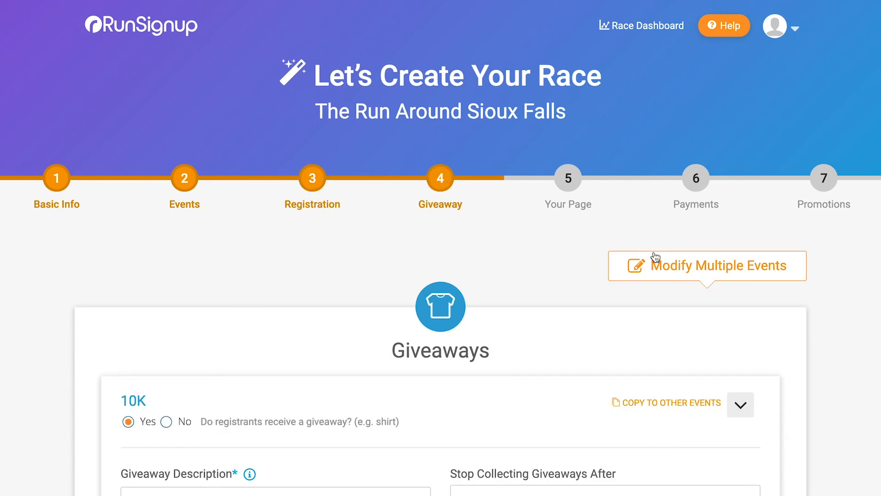
click(695, 184)
click(565, 186)
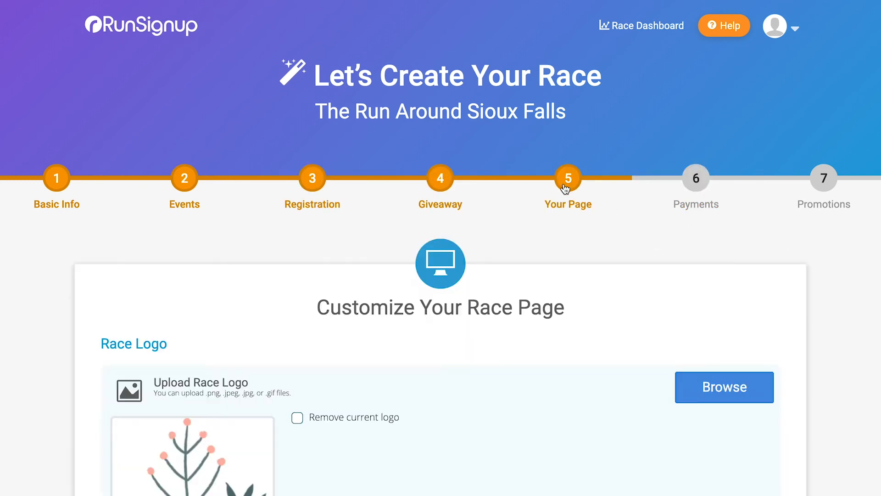
click(321, 181)
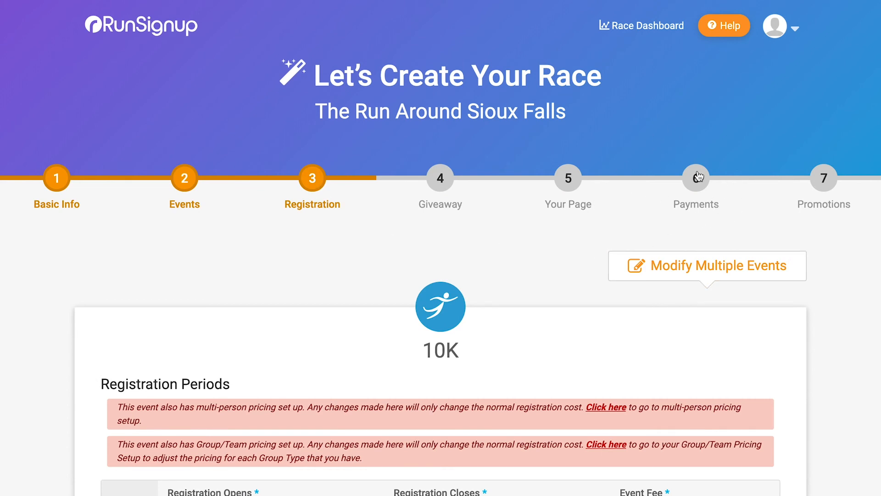
scroll(293, 229, down, 9)
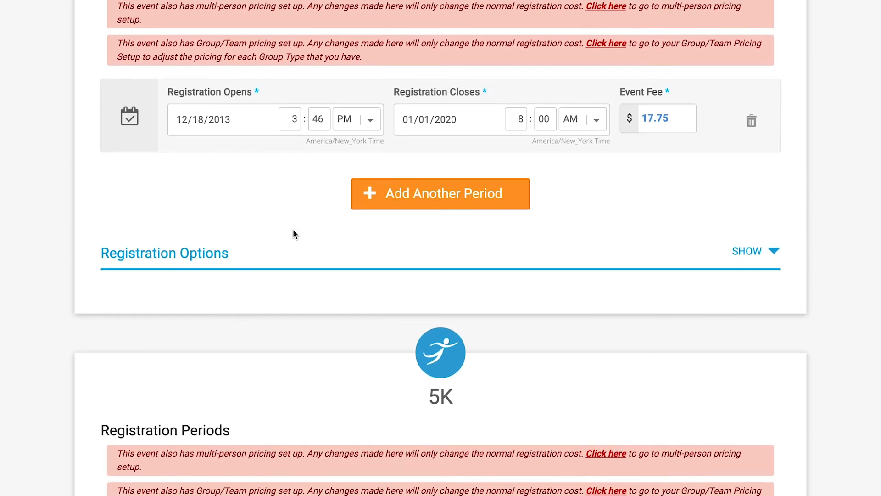
scroll(293, 234, up, 9)
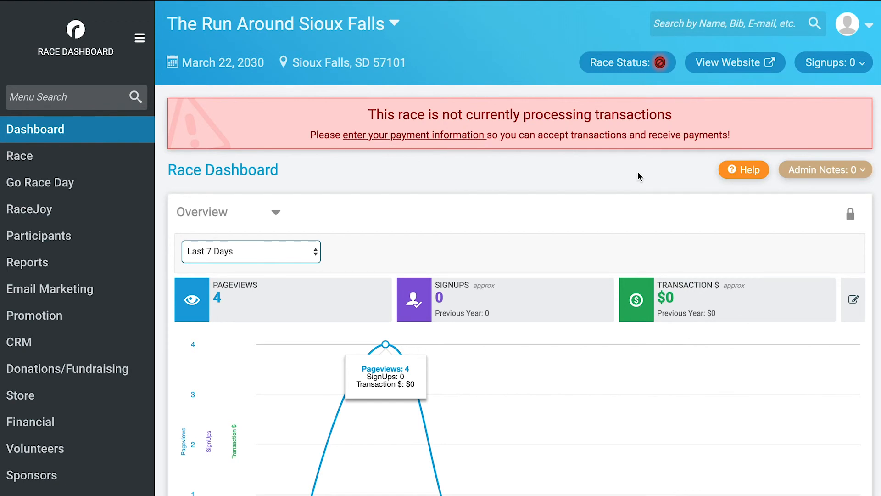
Step: Under Secure Access/Info Sharing, add a race director by the user's e-mail and save settings
click(64, 160)
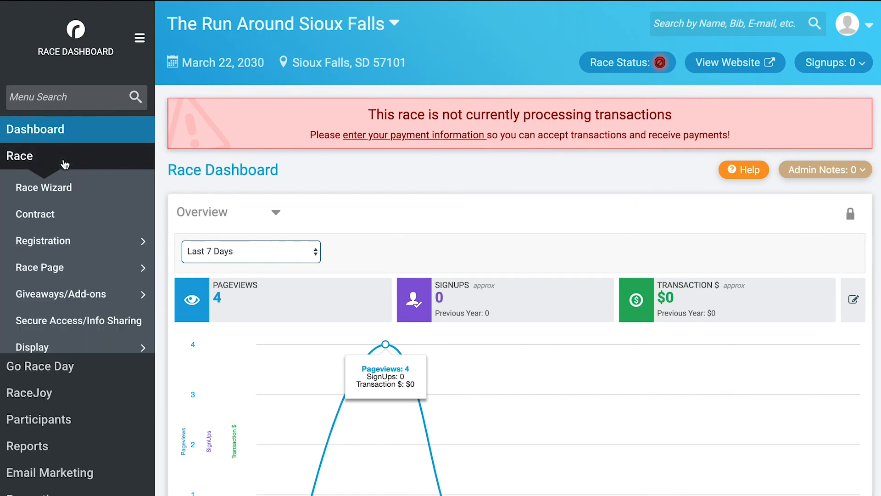
click(72, 324)
scroll(252, 264, down, 5)
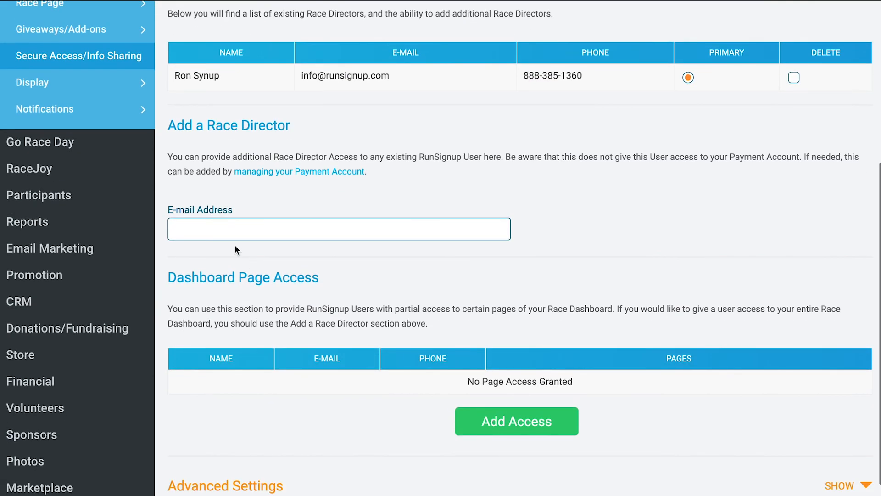
click(219, 221)
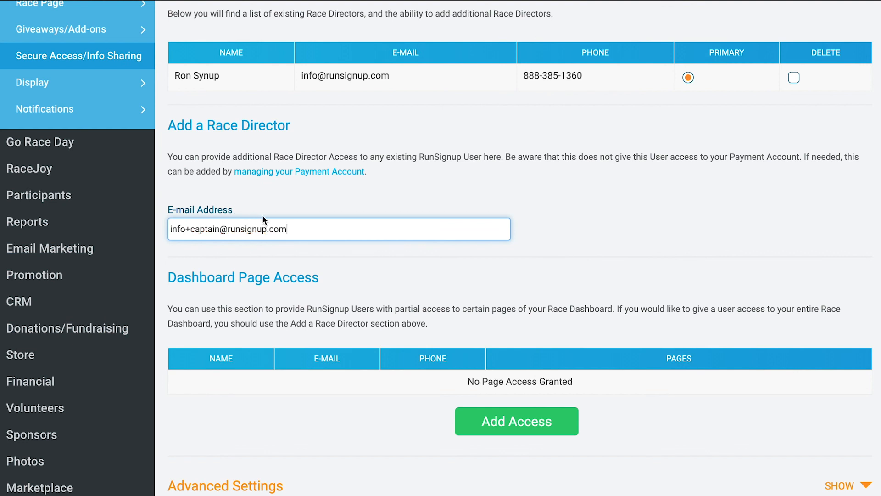
scroll(262, 214, down, 2)
click(231, 462)
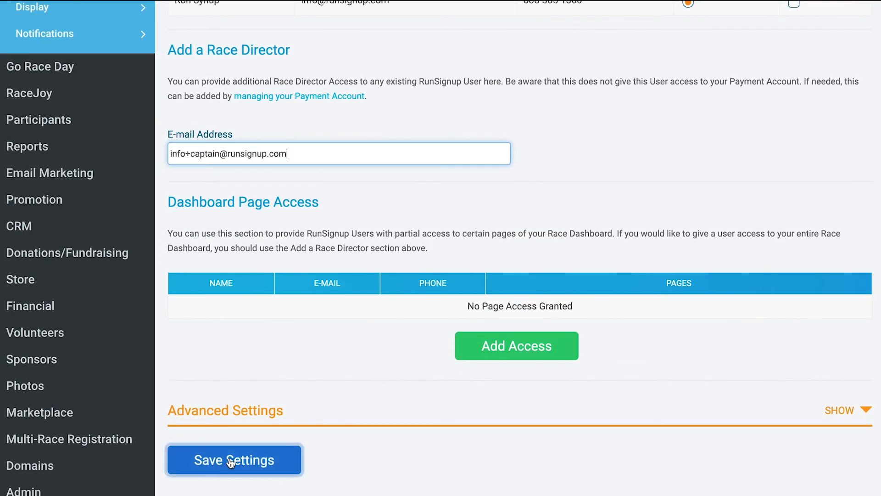
scroll(206, 431, down, 4)
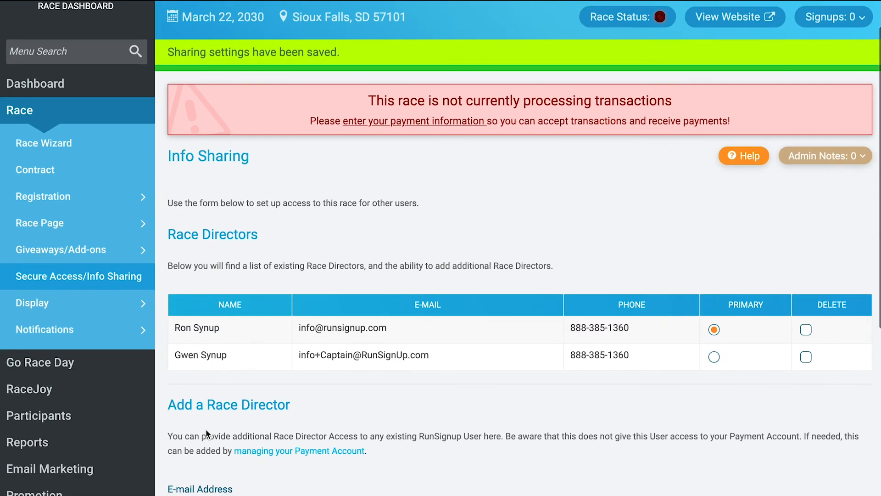